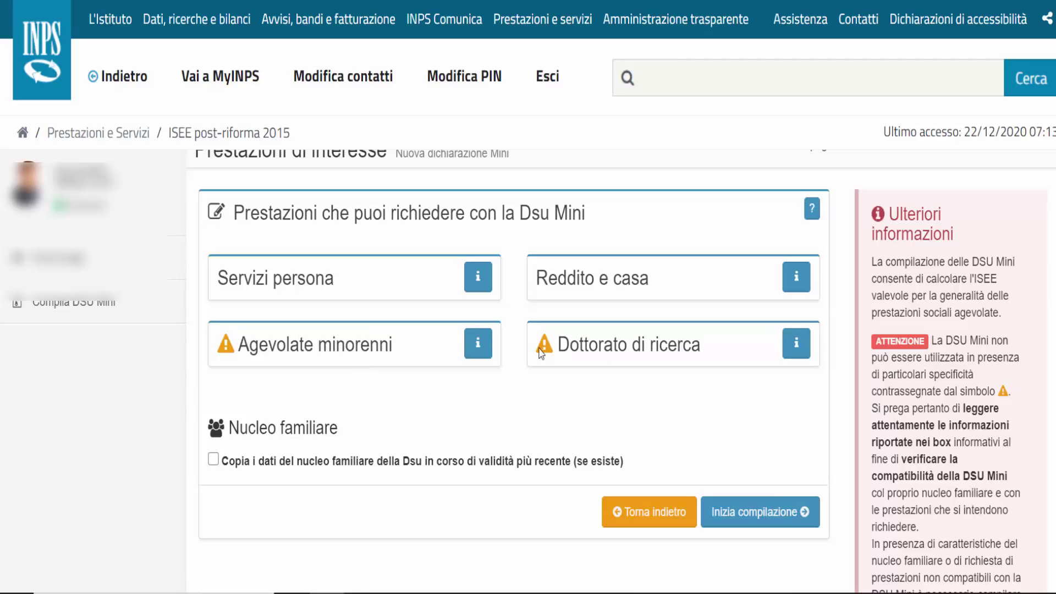
- Check the information on the Agevolate minorenni benefit before starting the DSU Mini
click(477, 345)
click(477, 347)
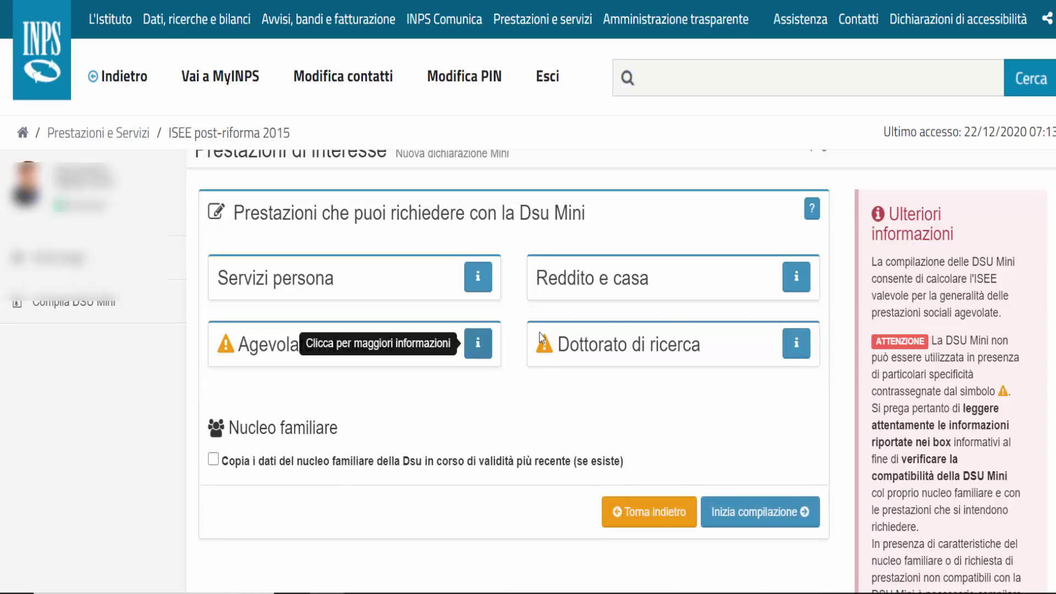
click(213, 463)
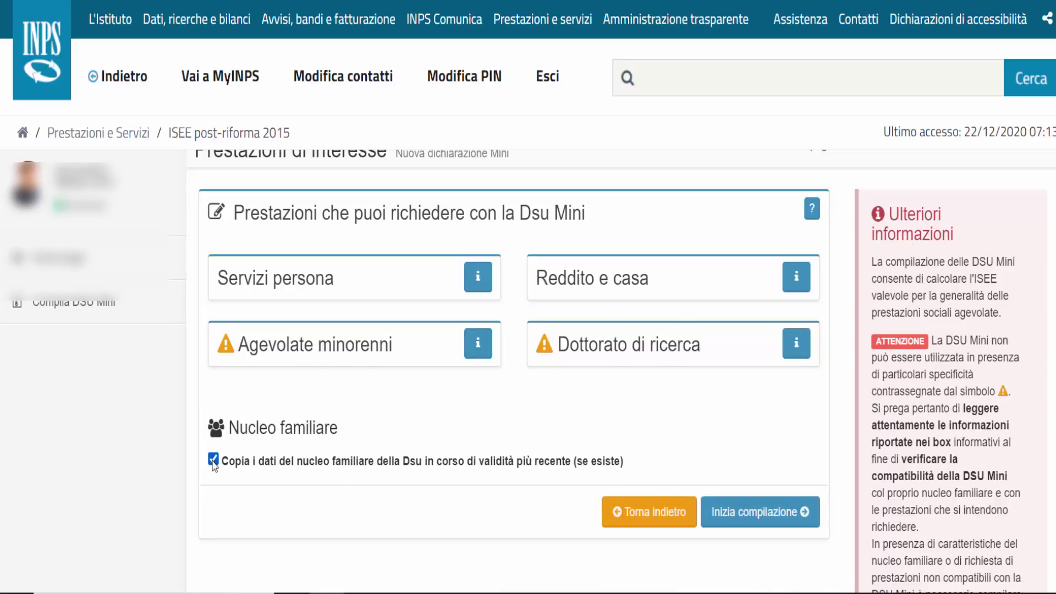
triple_click(348, 462)
click(214, 459)
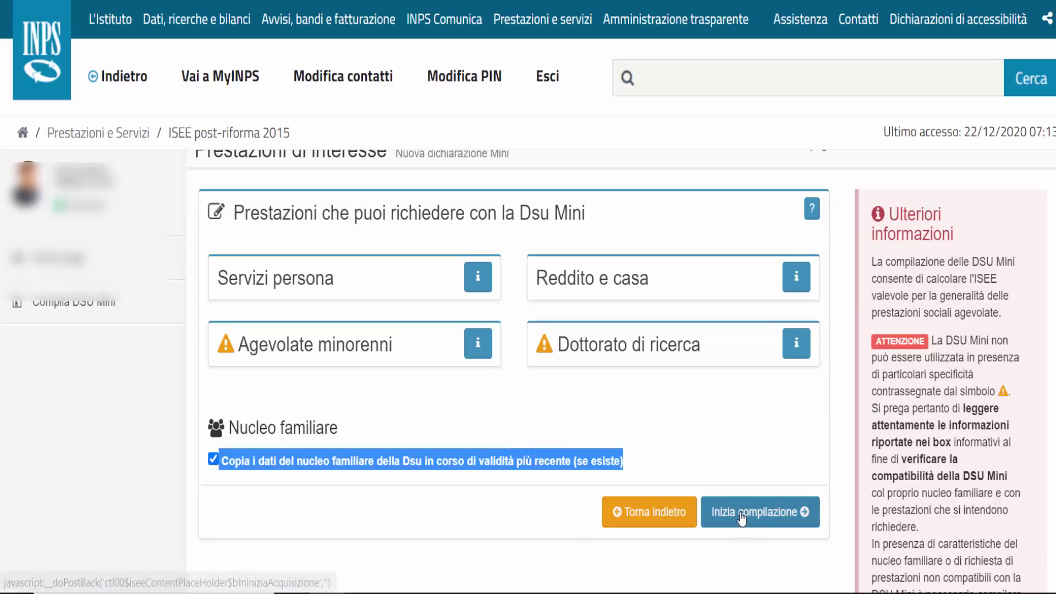
click(227, 451)
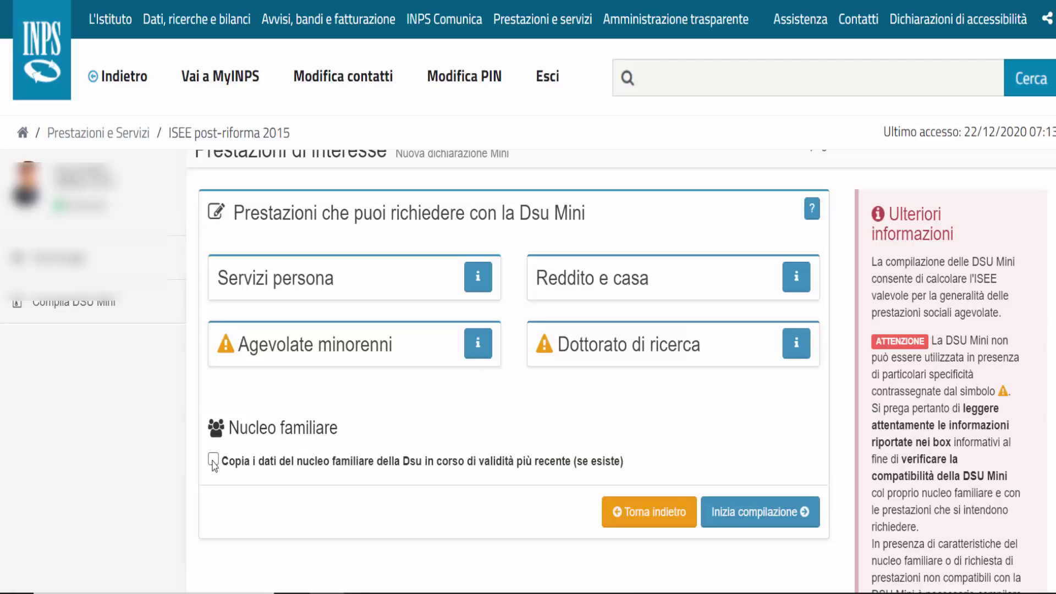
click(214, 460)
triple_click(345, 463)
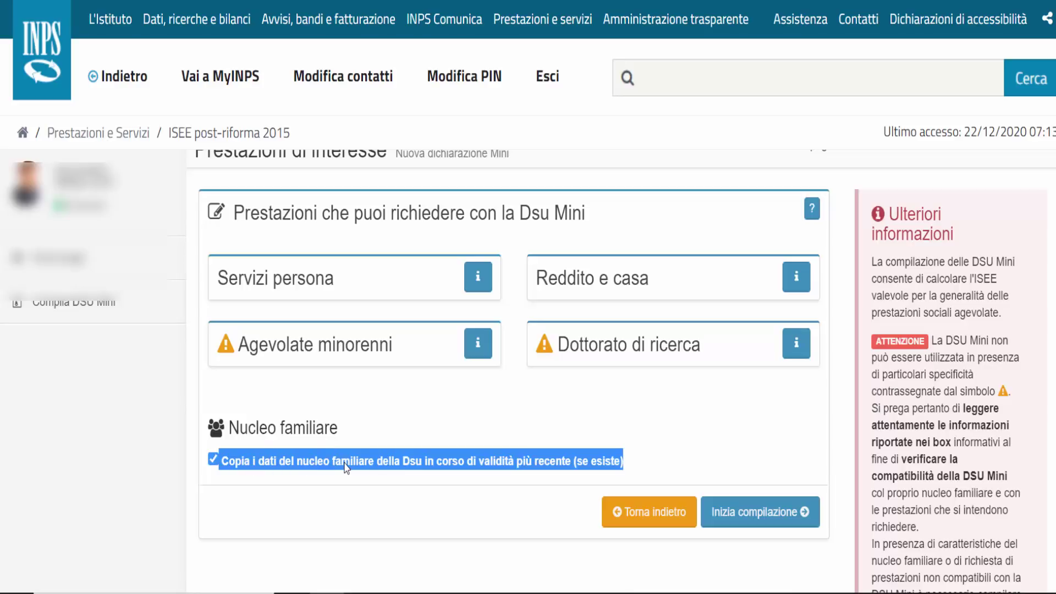
click(217, 460)
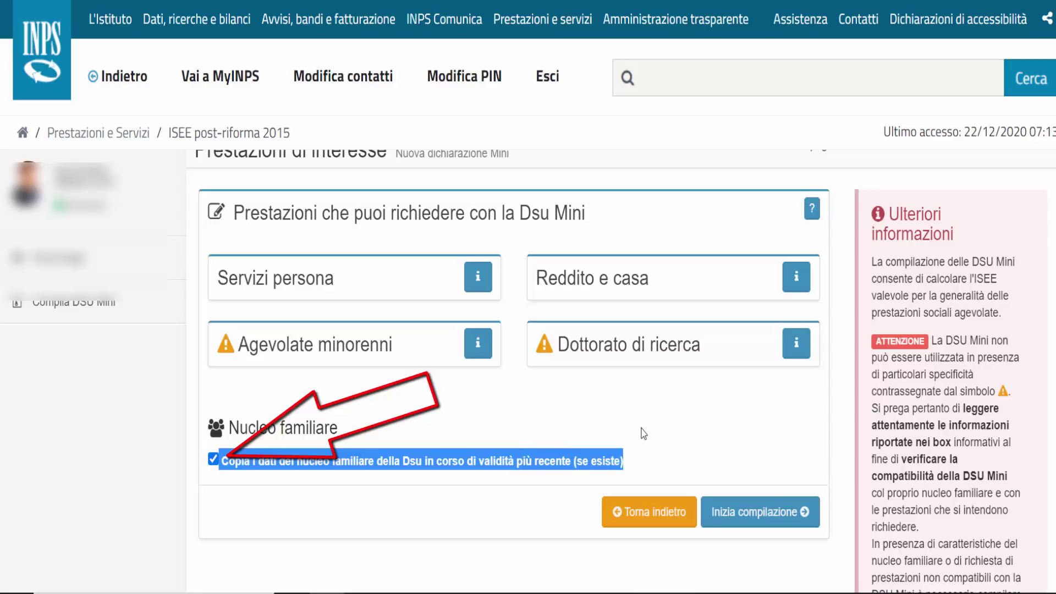
click(217, 460)
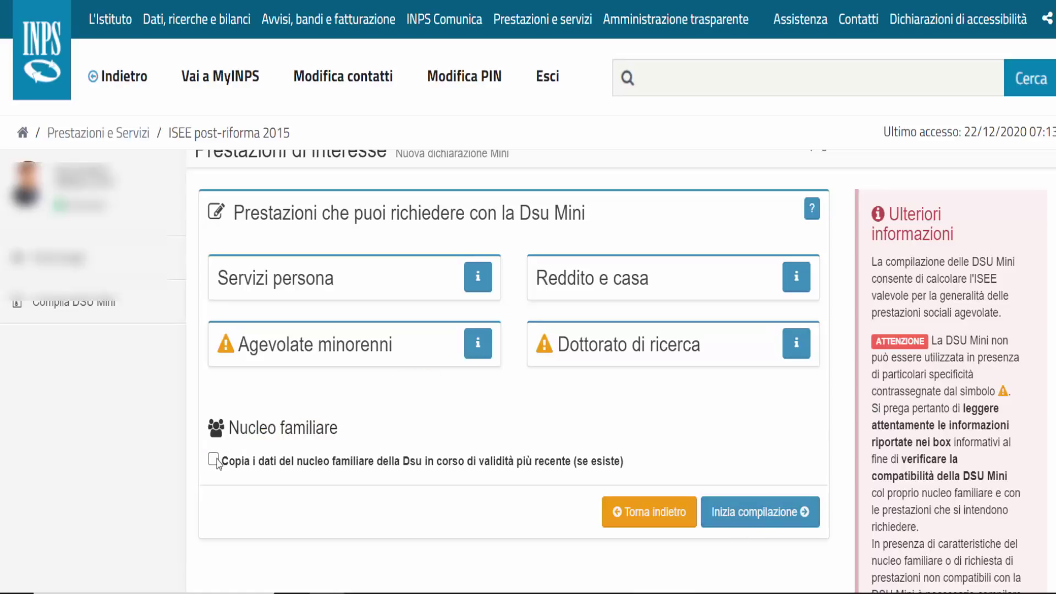
- Choose to copy the household data from the most recent valid DSU, then start compiling the Mini declaration and confirm
click(213, 460)
double_click(346, 462)
triple_click(347, 467)
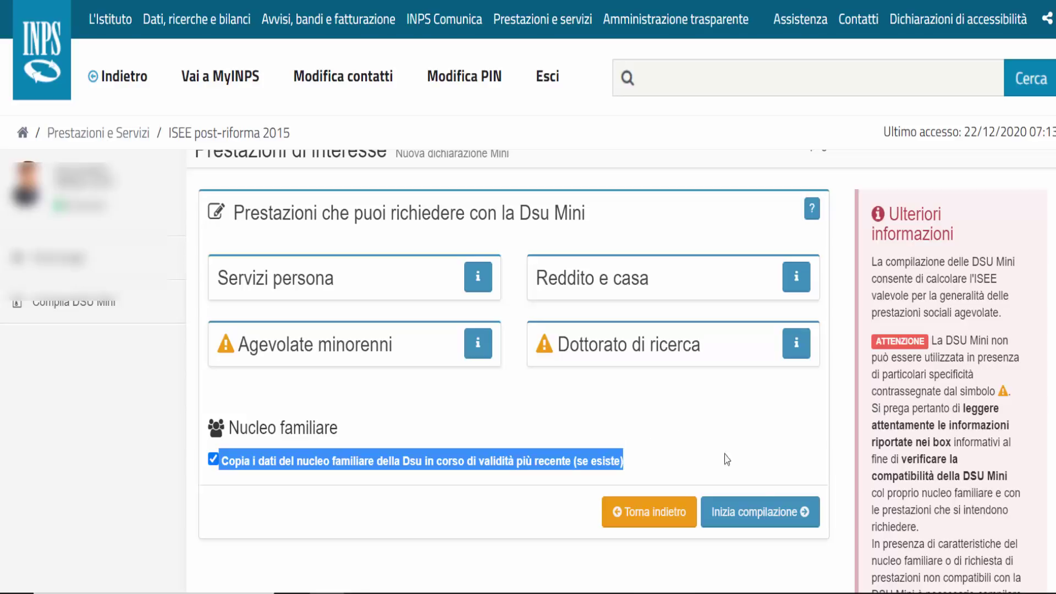
click(742, 518)
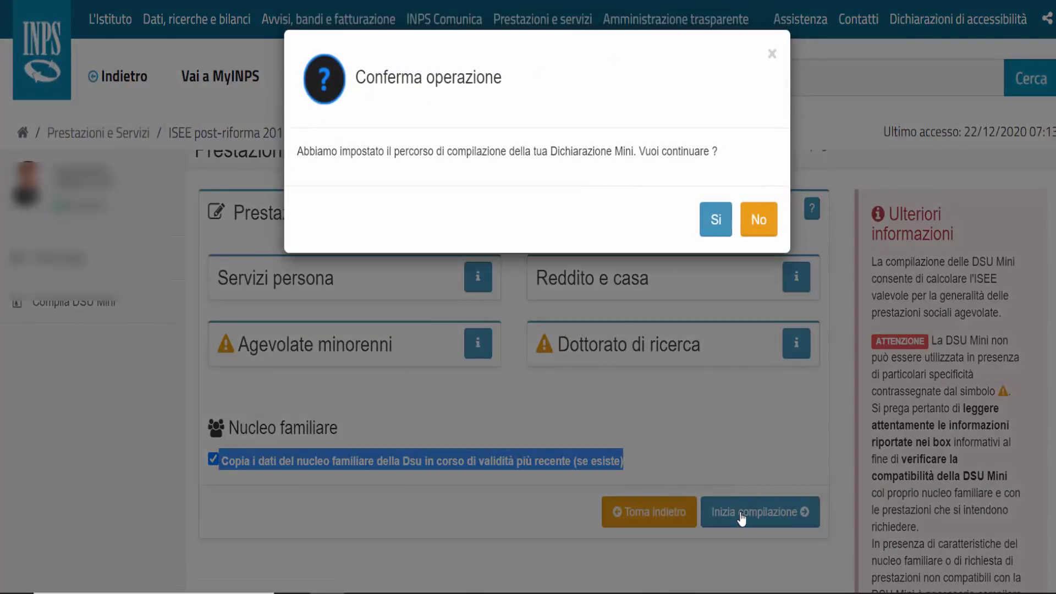
click(717, 221)
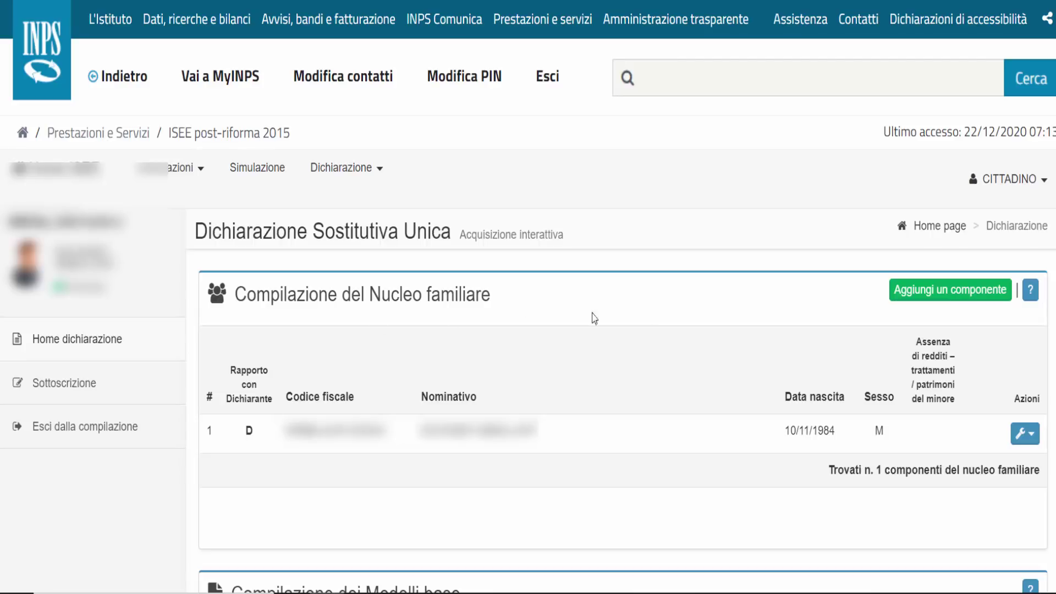
- Open the declarant's data for compilation from the household members list
triple_click(306, 303)
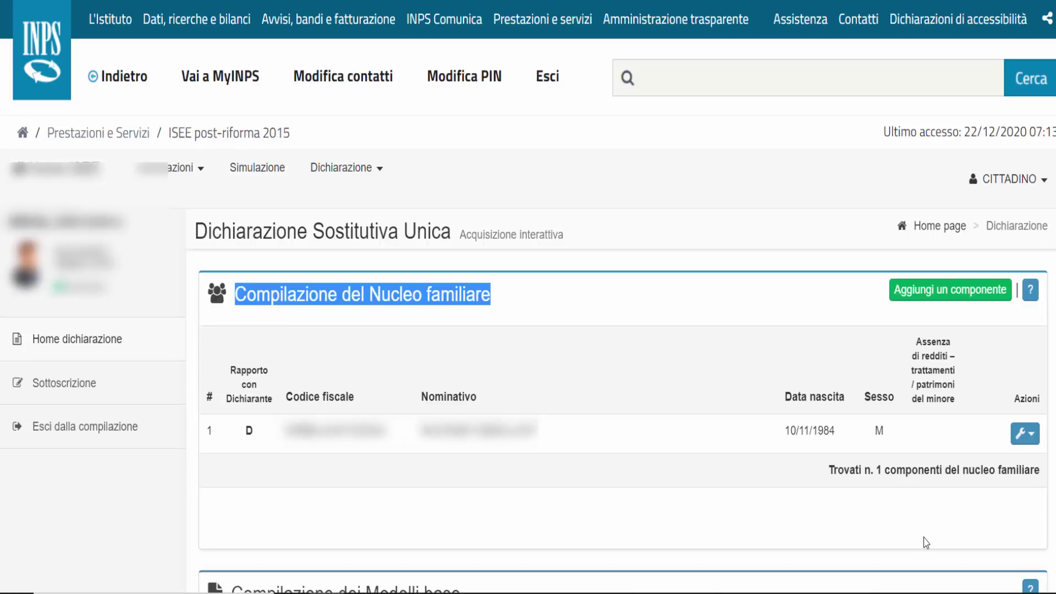
click(1033, 439)
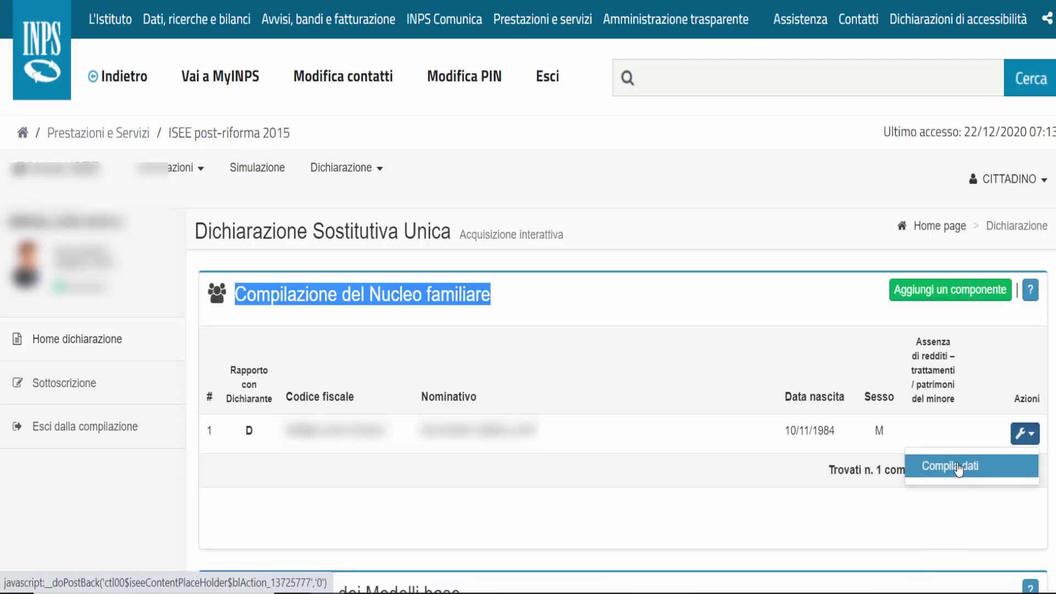
click(793, 478)
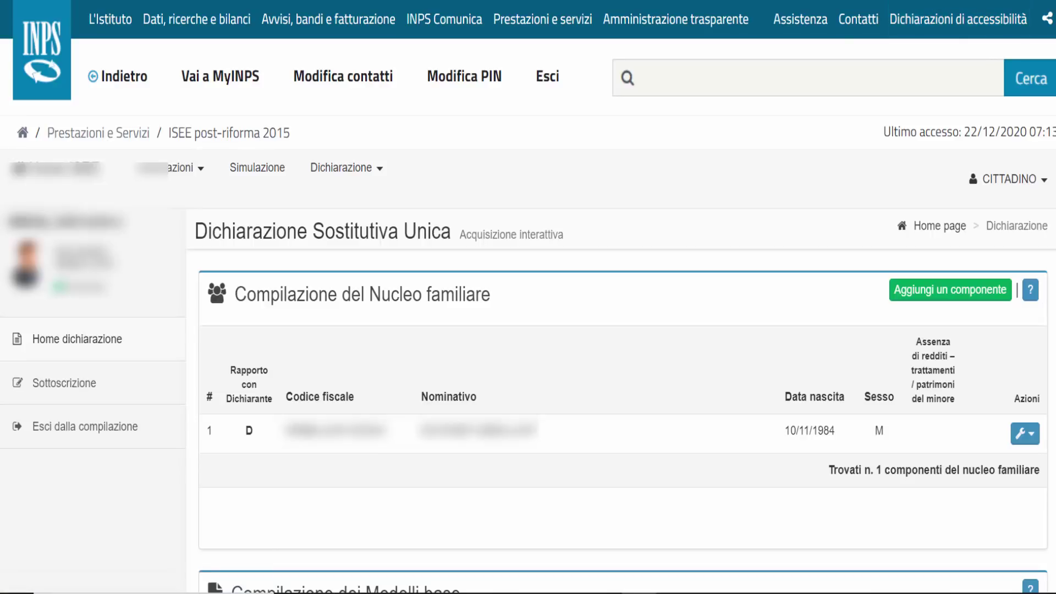
click(1026, 434)
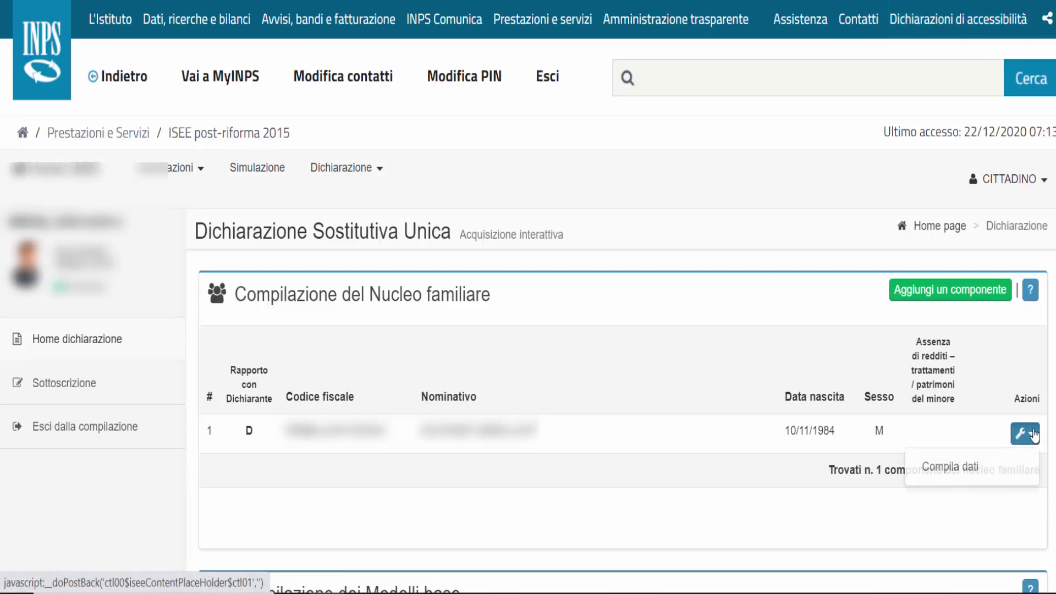
click(942, 470)
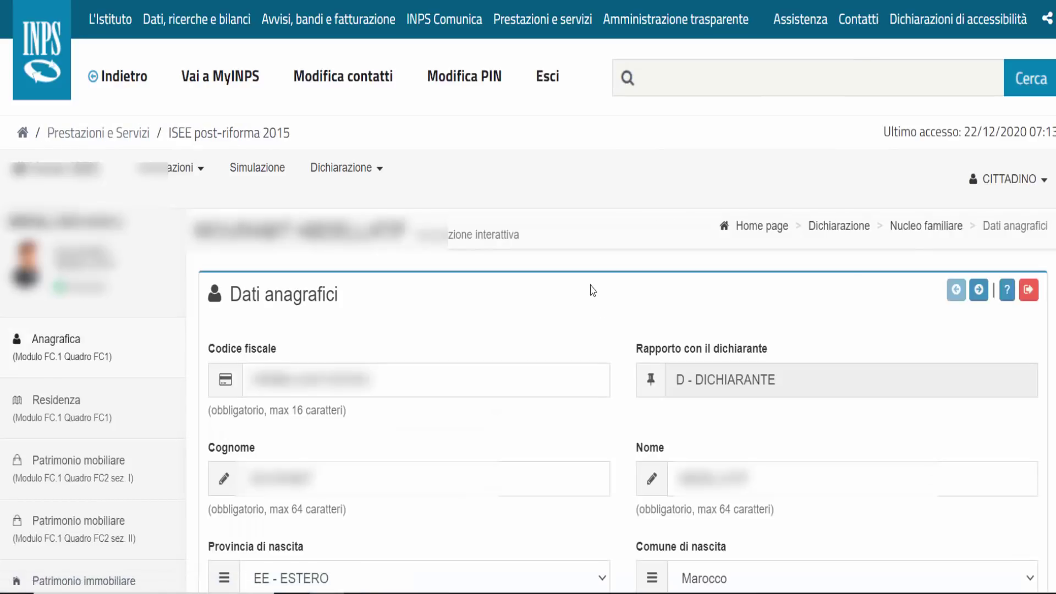
- Review the declarant's prefilled personal details, including surname and first name, and save them to continue to the residence section
scroll(941, 249, down, 3)
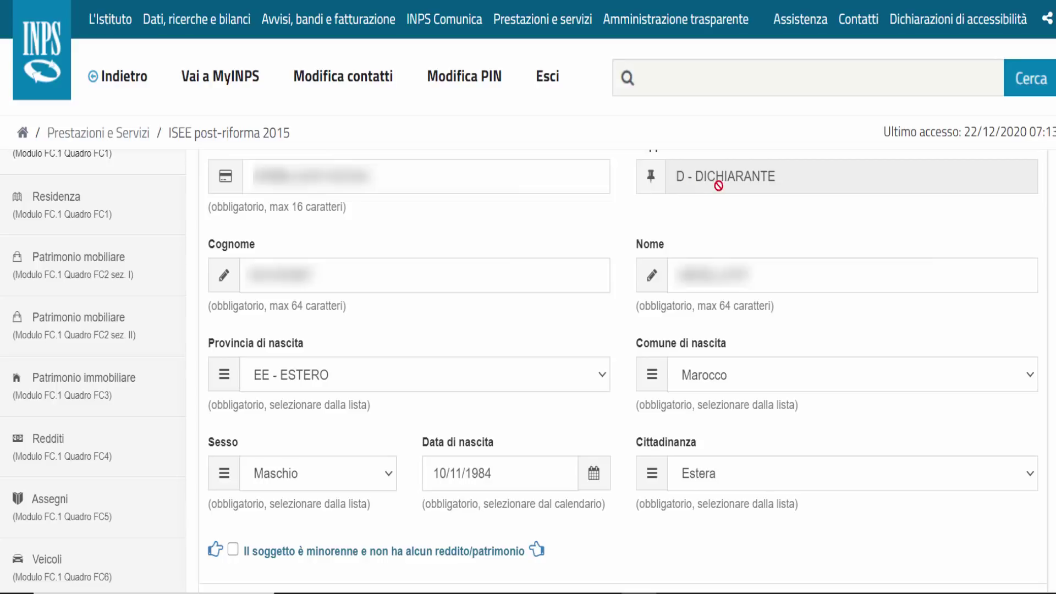
double_click(234, 246)
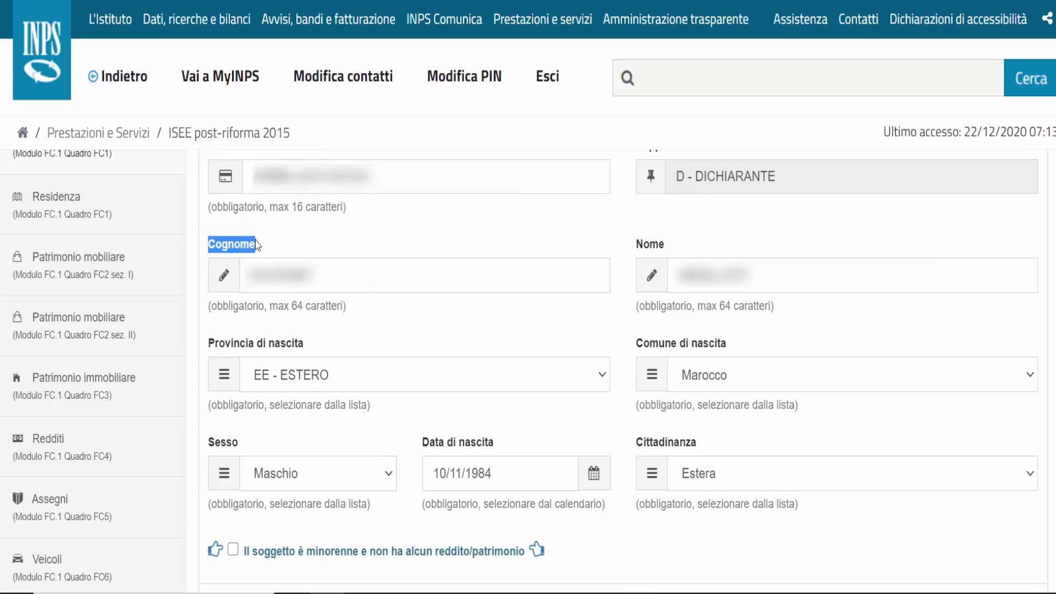
click(664, 249)
double_click(663, 247)
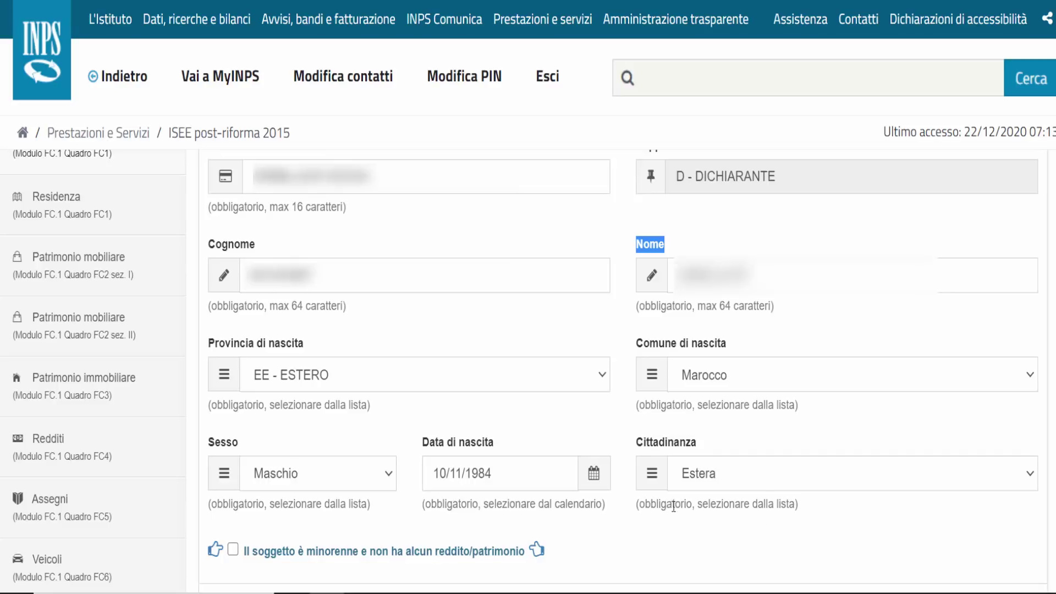
click(795, 542)
scroll(795, 541, down, 1)
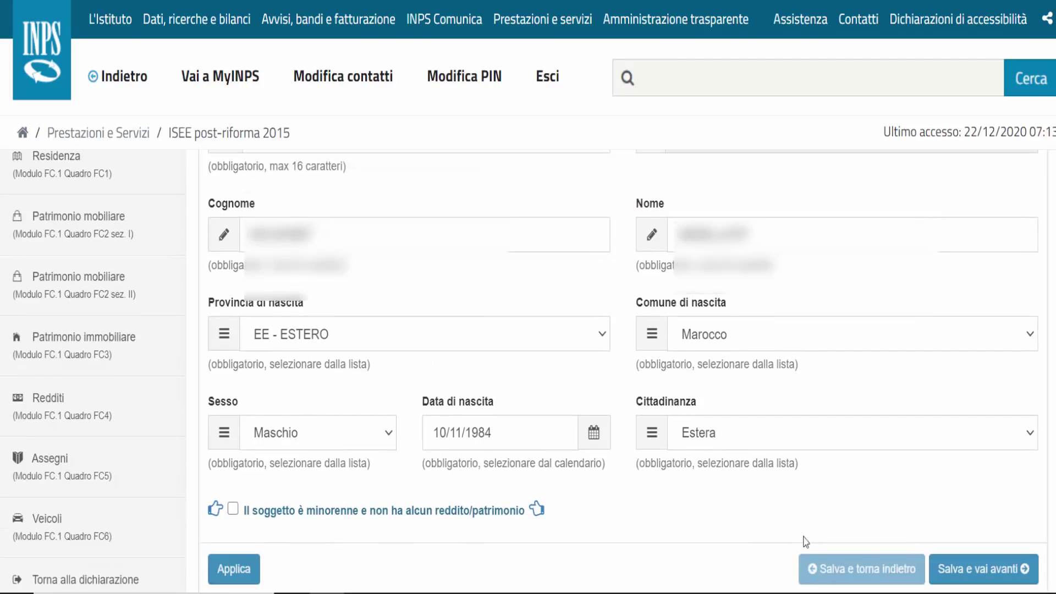
click(968, 569)
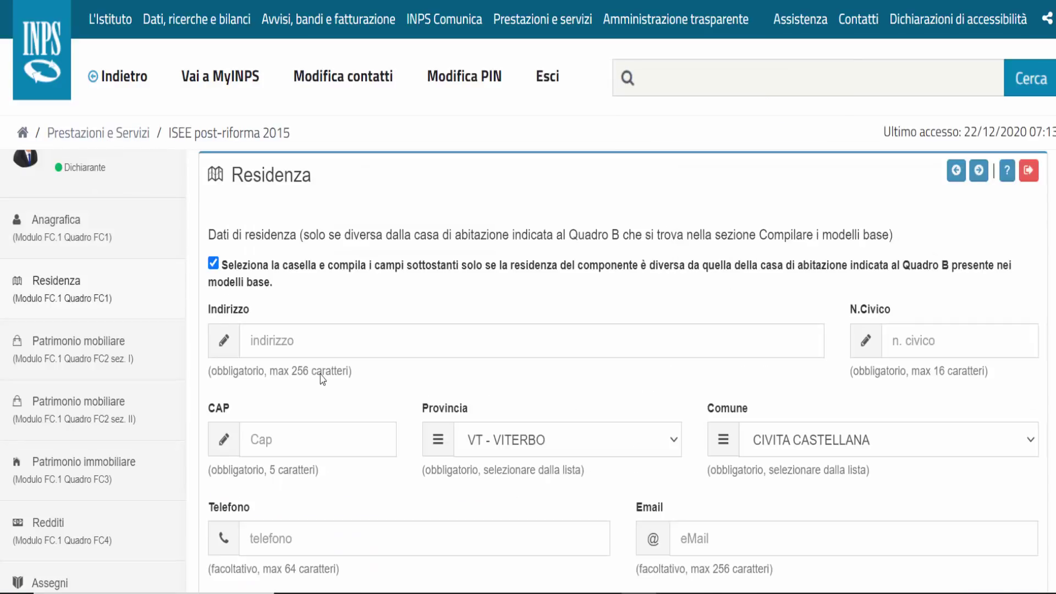
- Deselect the option stating that the member's residence differs from the home indicated in Quadro B
click(215, 269)
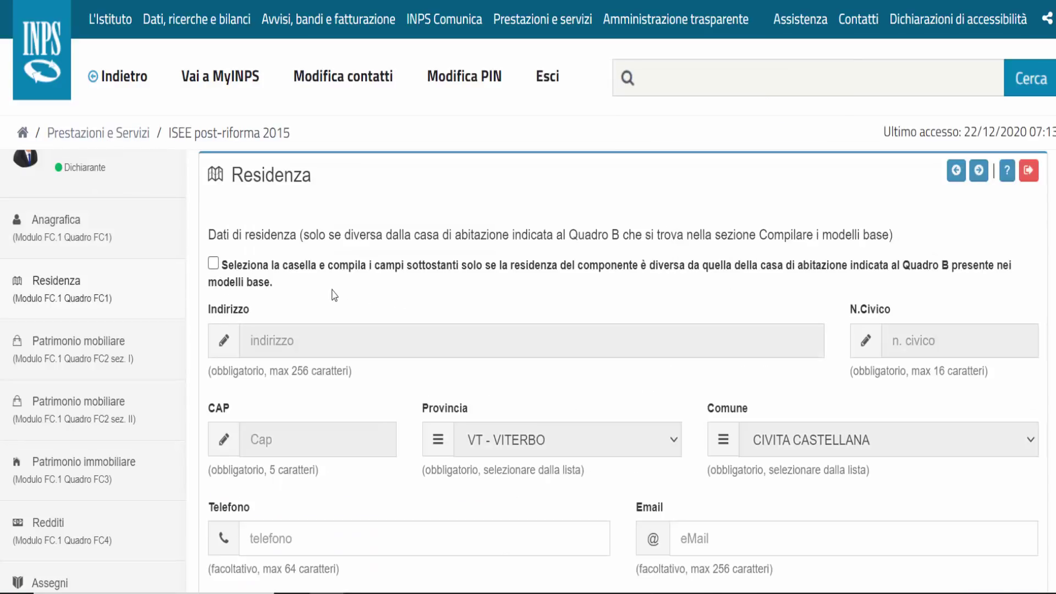
click(214, 264)
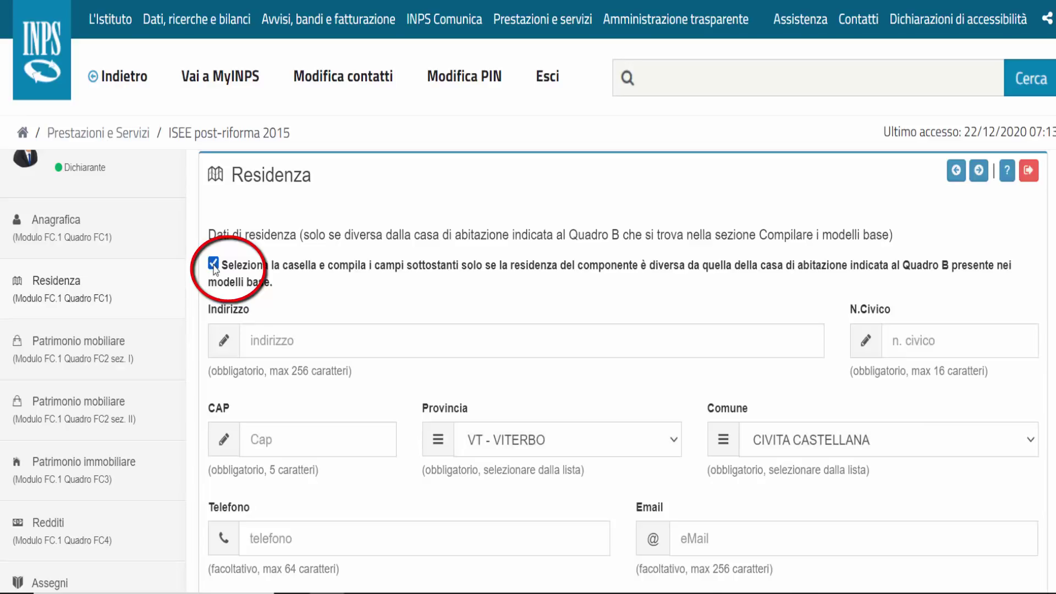
click(214, 266)
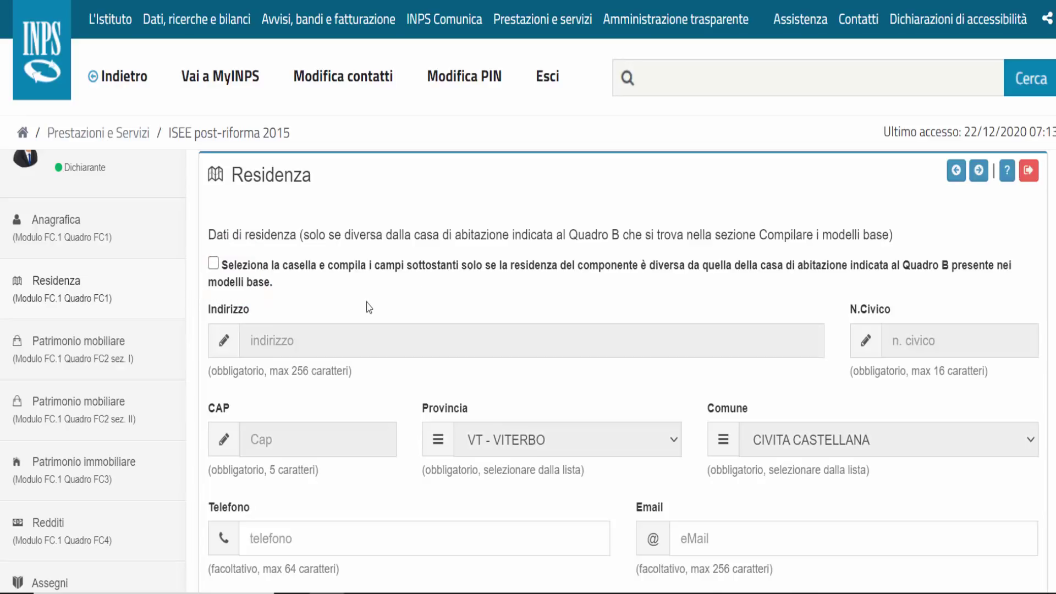
- Reset the Attività lavorativa choice to --selezionare-- and save the residence section to continue to the movable assets
scroll(369, 308, down, 3)
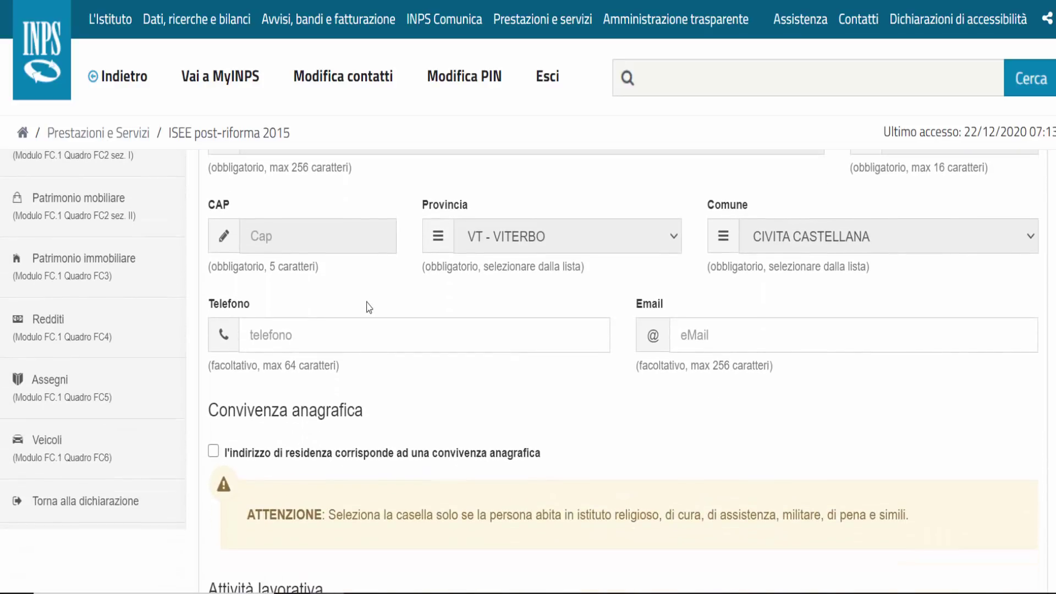
scroll(368, 307, down, 1)
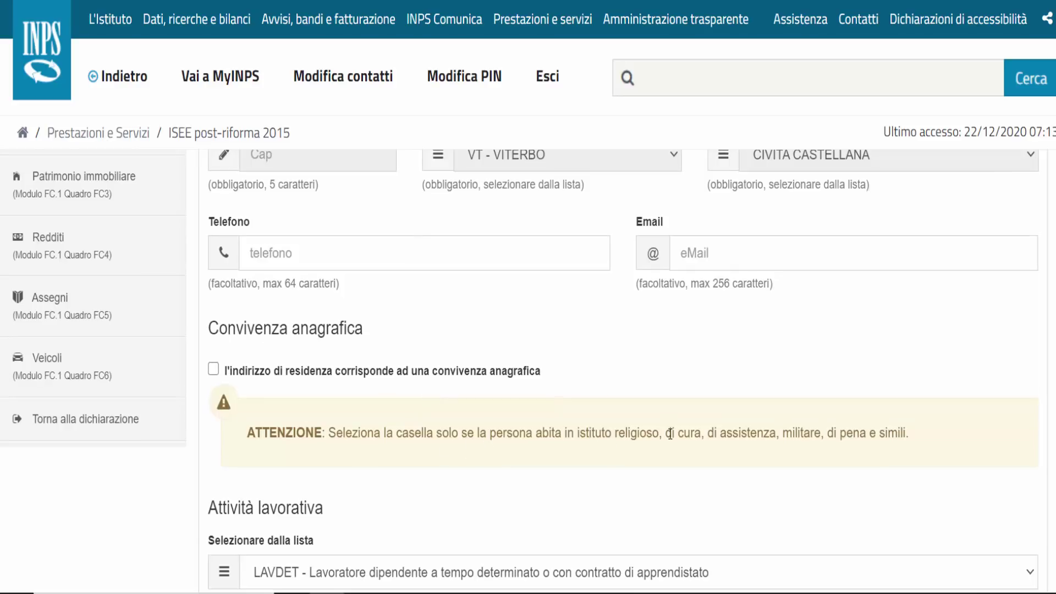
scroll(670, 434, down, 2)
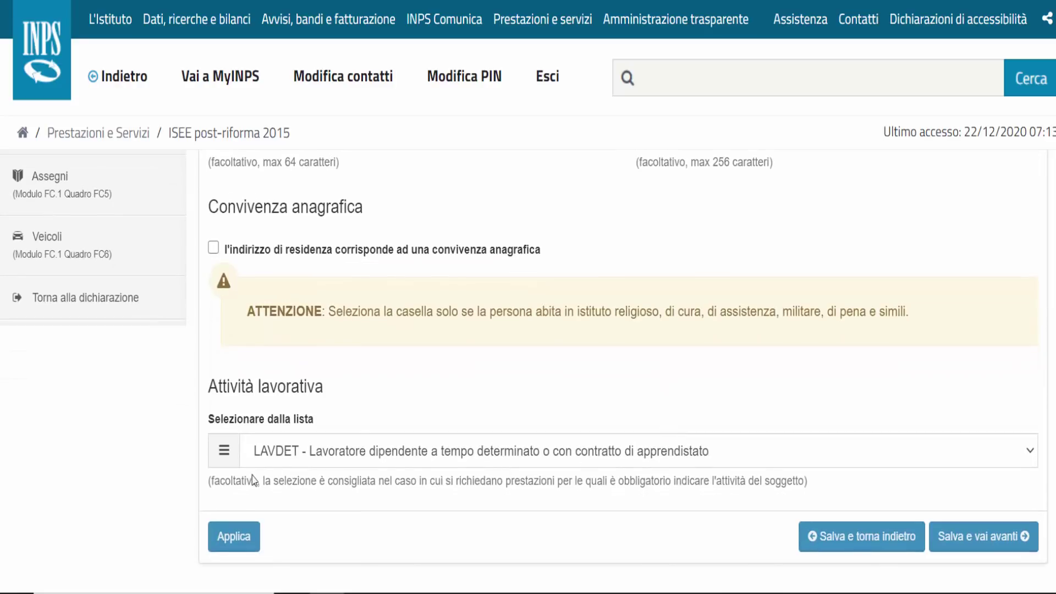
triple_click(248, 484)
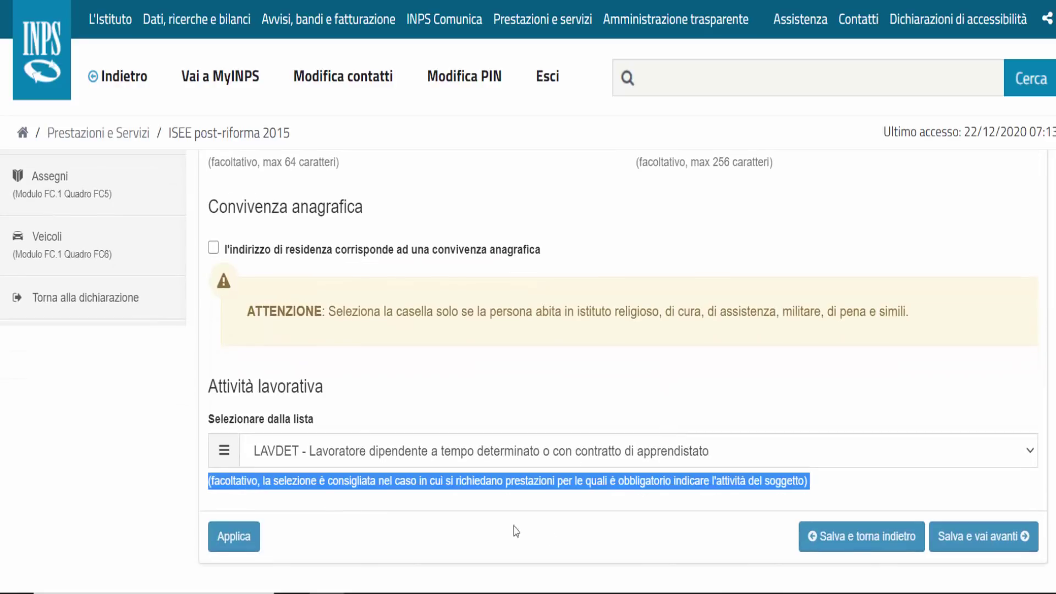
click(549, 533)
click(550, 451)
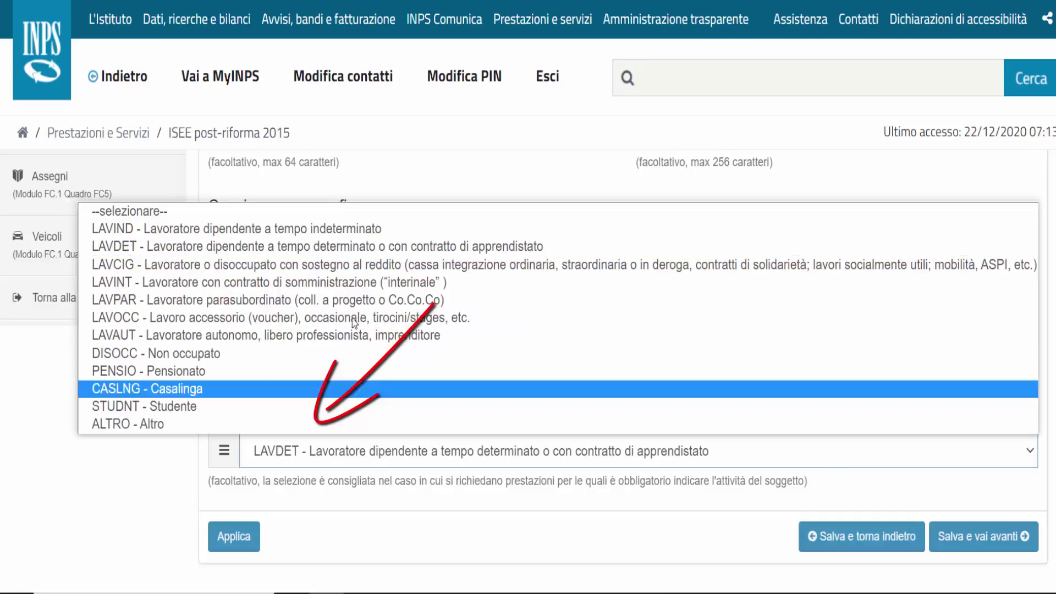
click(201, 215)
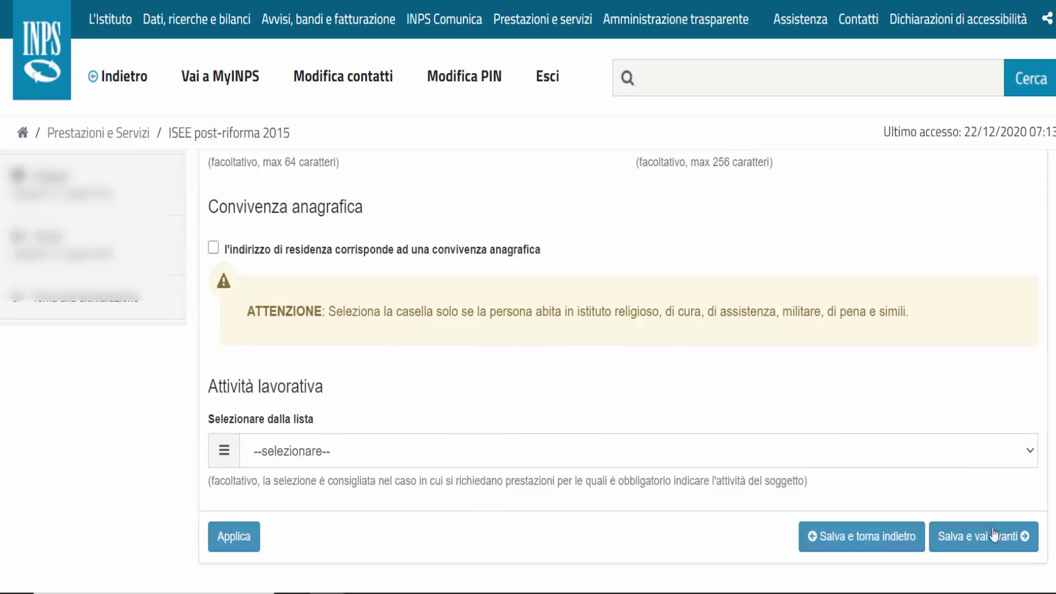
click(970, 544)
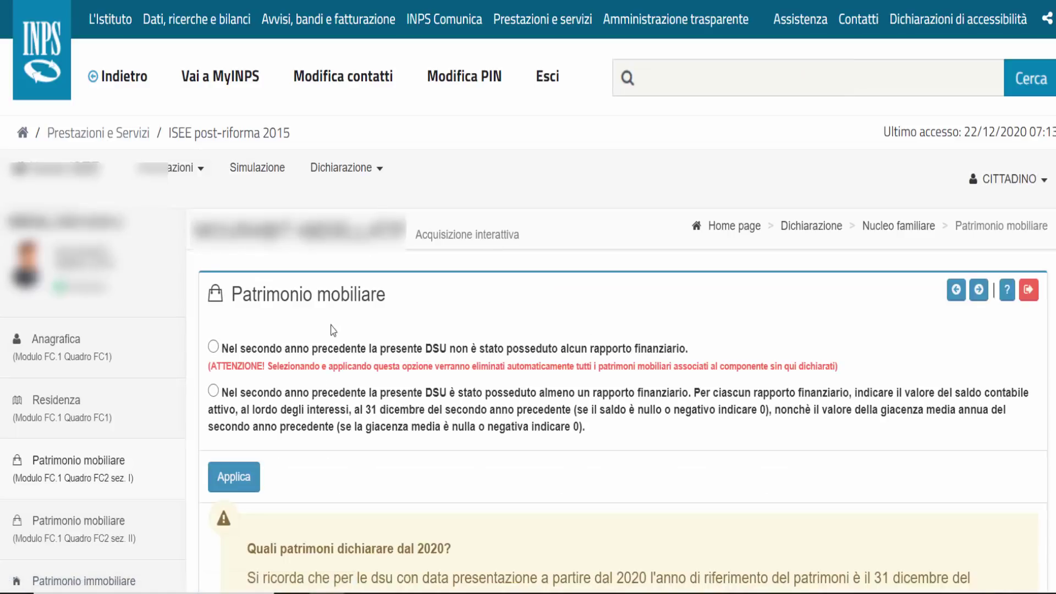
- Declare that at least one financial relationship was held in the second year before the DSU, and apply the choice
triple_click(339, 296)
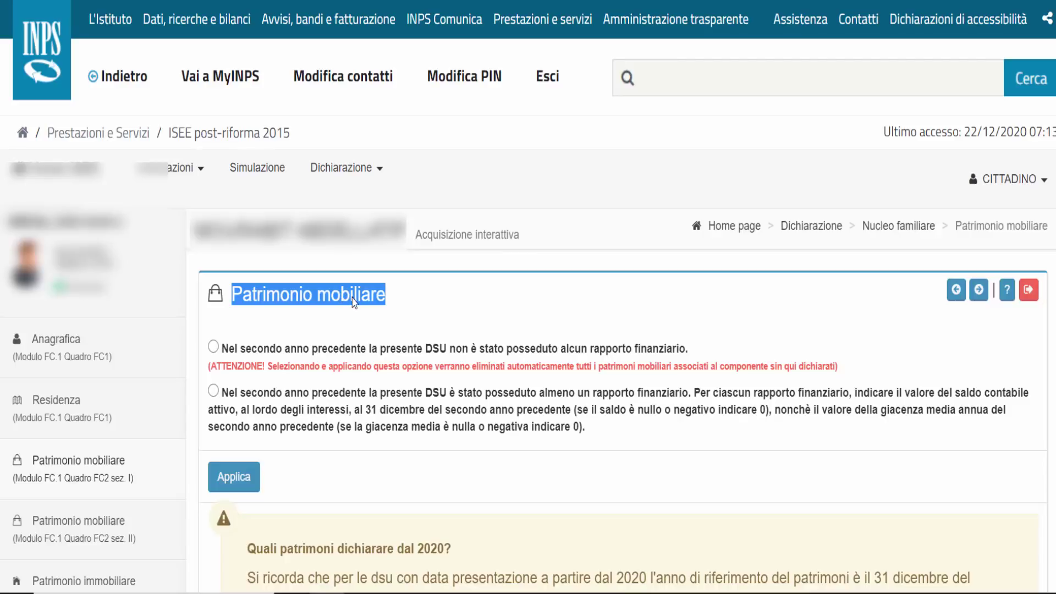
scroll(354, 302, down, 2)
click(214, 252)
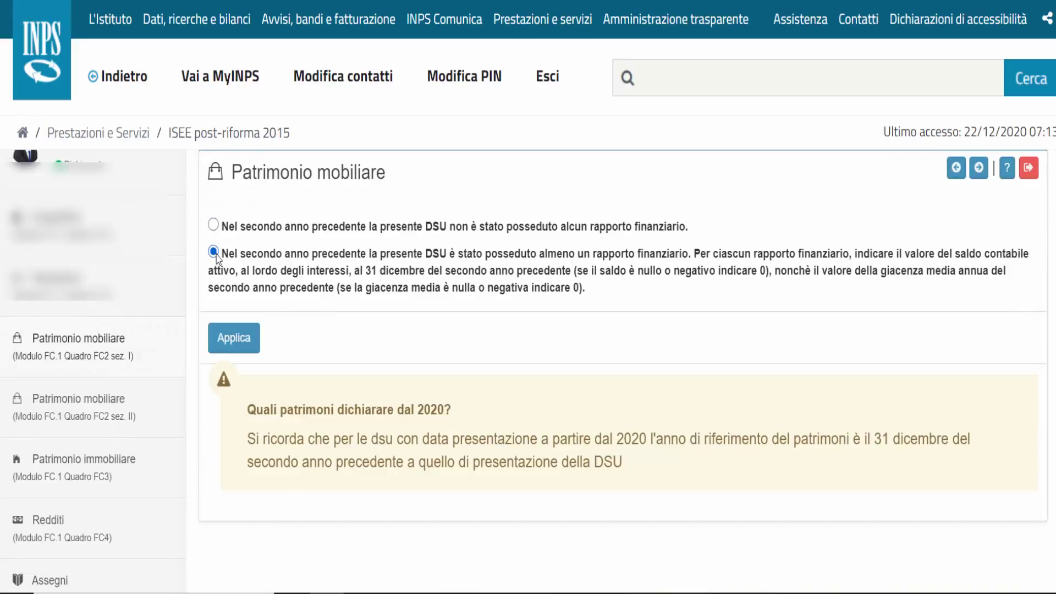
click(232, 341)
scroll(409, 343, down, 1)
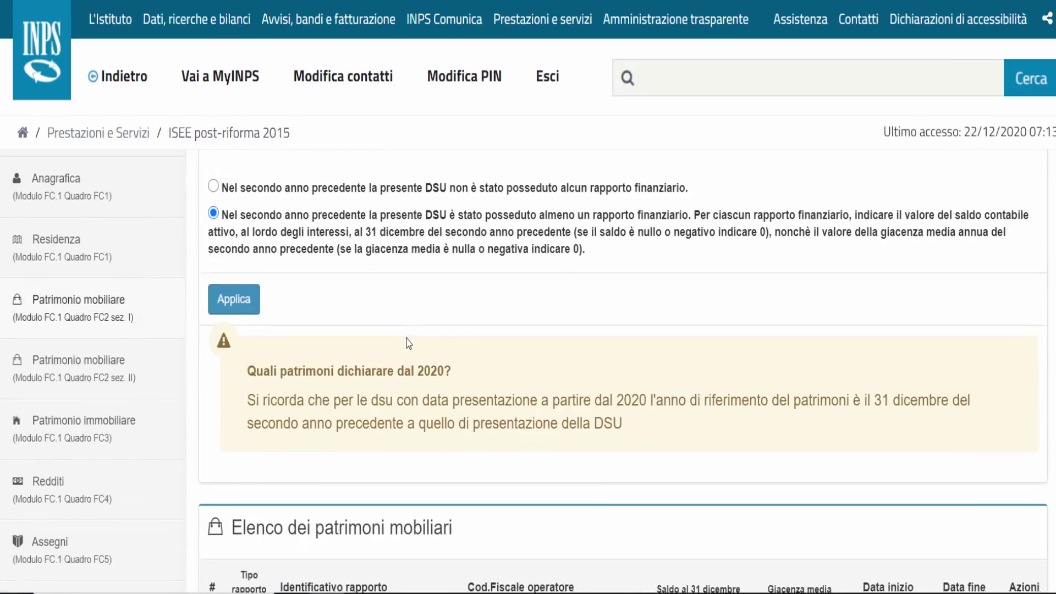
scroll(481, 374, up, 1)
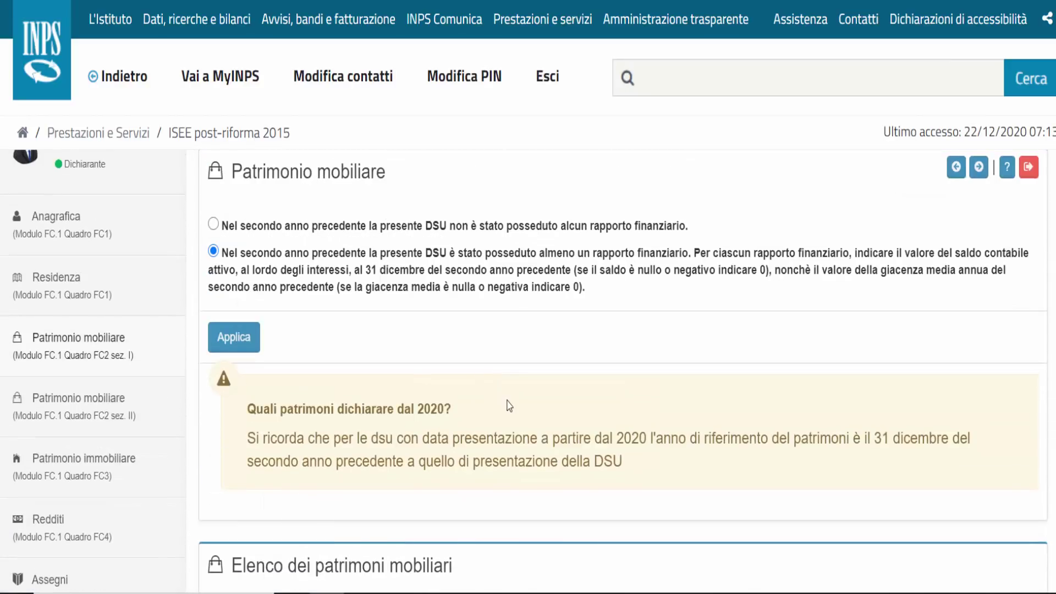
scroll(510, 406, down, 4)
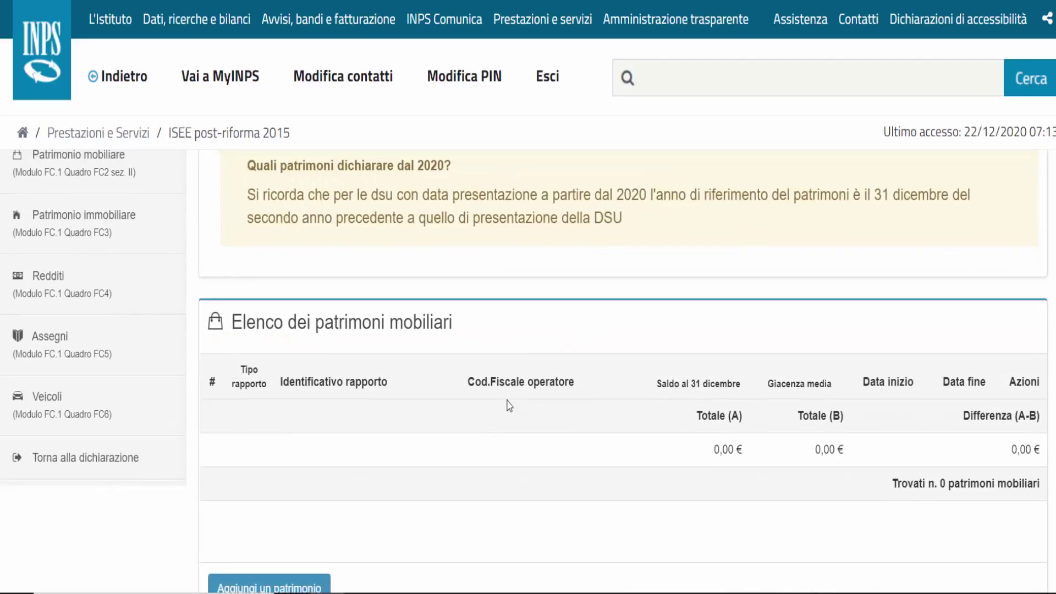
- Add a new movable asset and set its Tipo rapporto to 01 - Conto corrente e carte prepagate con IBAN
scroll(510, 406, down, 1)
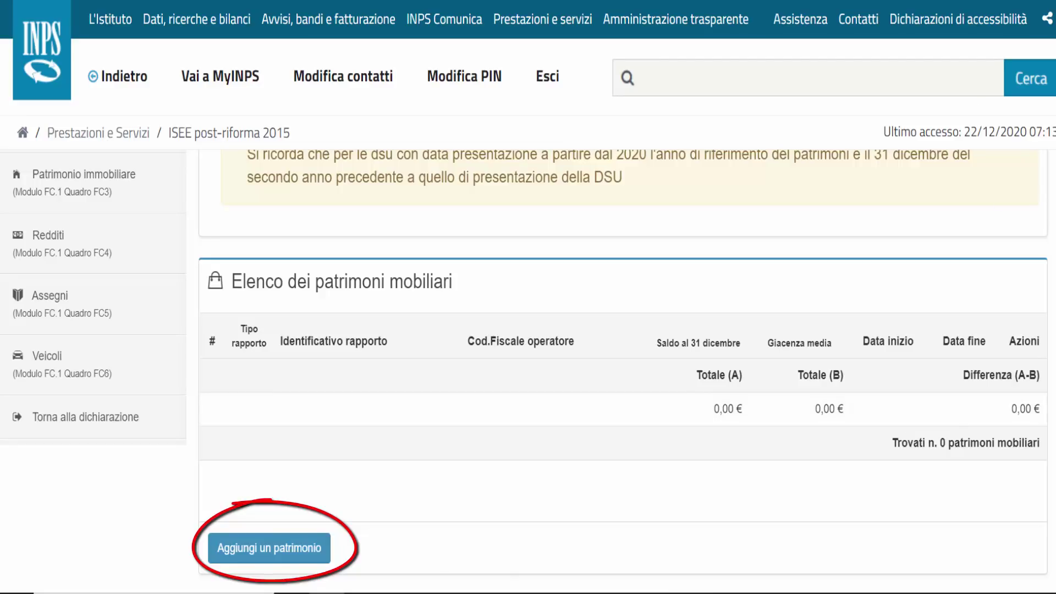
scroll(621, 363, down, 3)
click(257, 402)
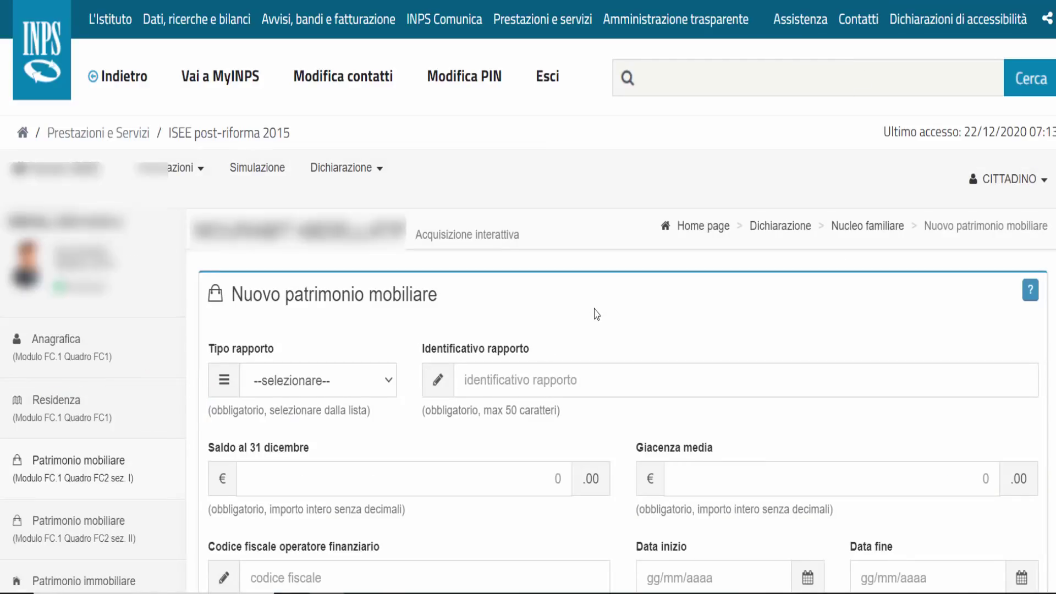
scroll(597, 314, down, 2)
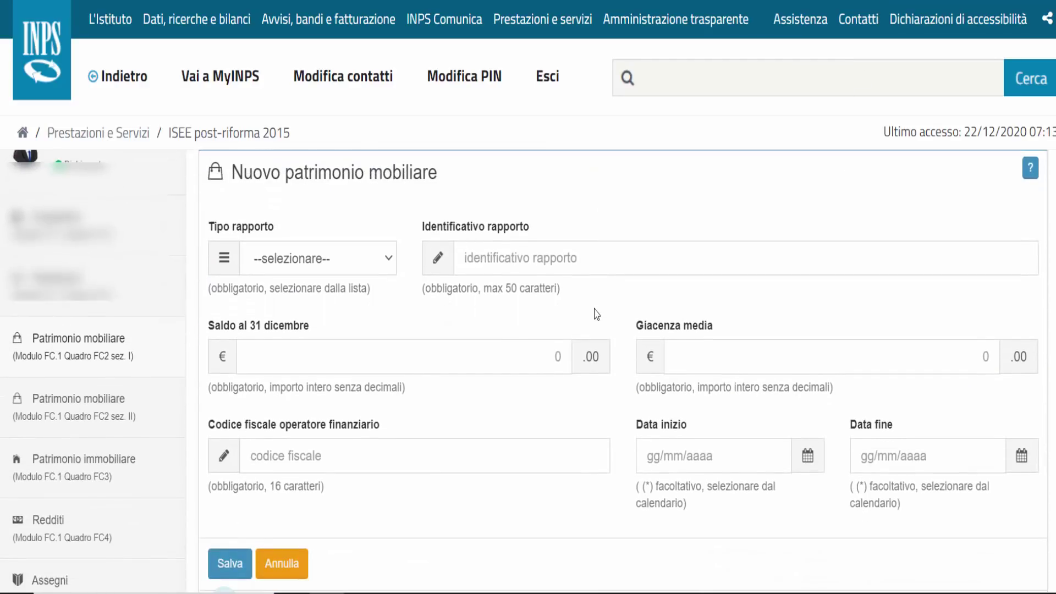
click(389, 256)
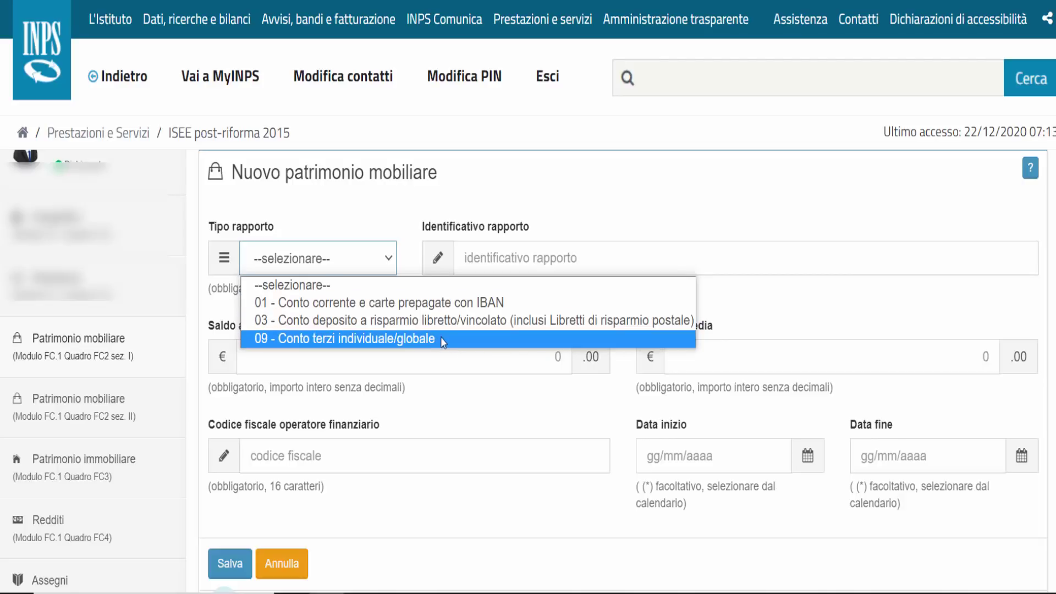
click(425, 304)
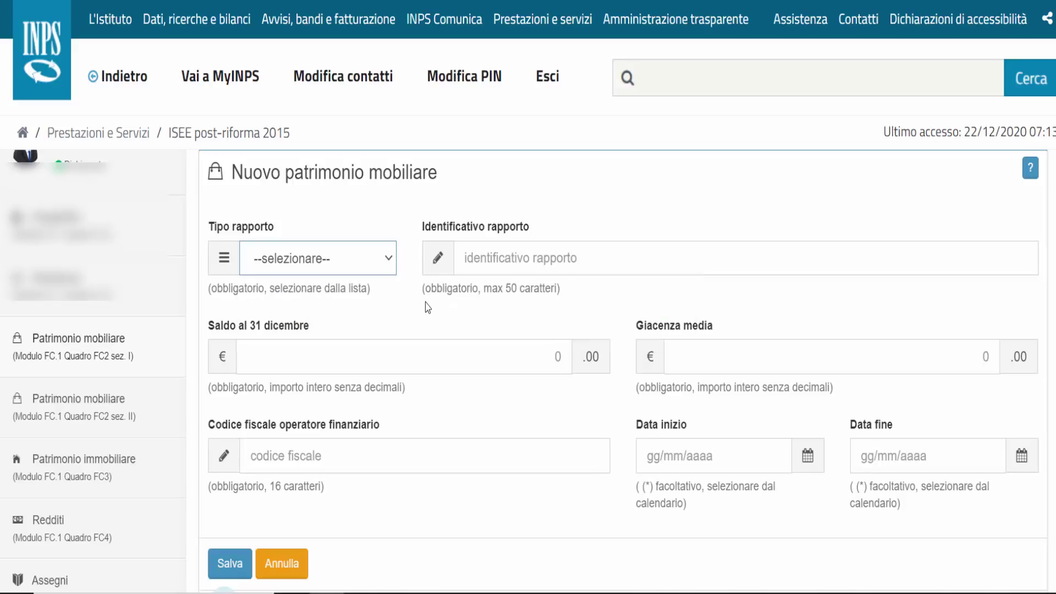
- Enter "poste italiane spa" as the Identificativo rapporto of the new movable asset
click(549, 251)
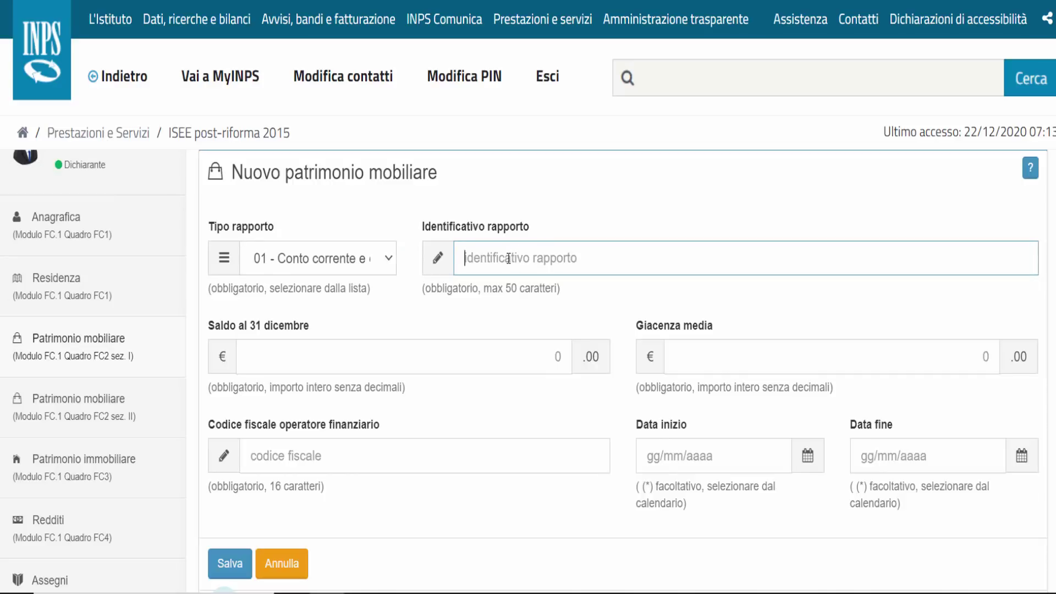
text(poste)
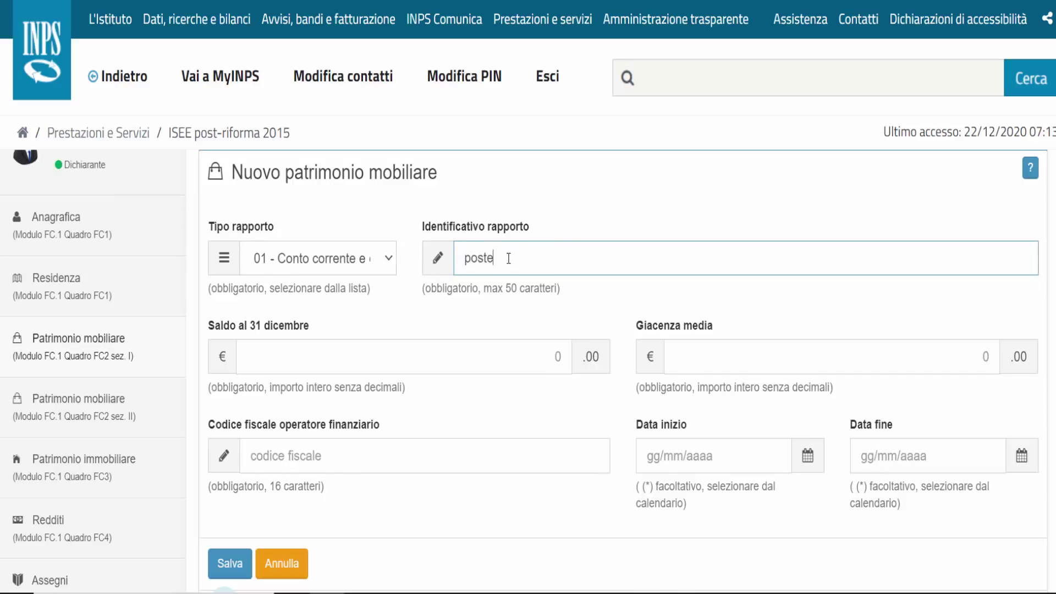
text( italiane)
text(spa)
click(537, 312)
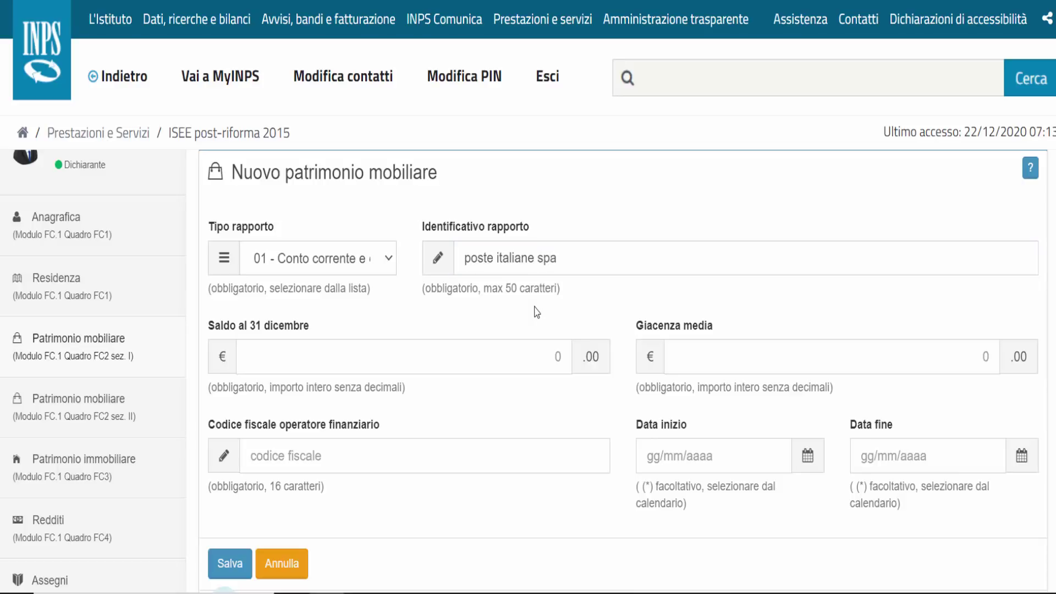
- Set the account's Saldo al 31 dicembre to 6 euros and its Giacenza media to 7 euros
click(302, 358)
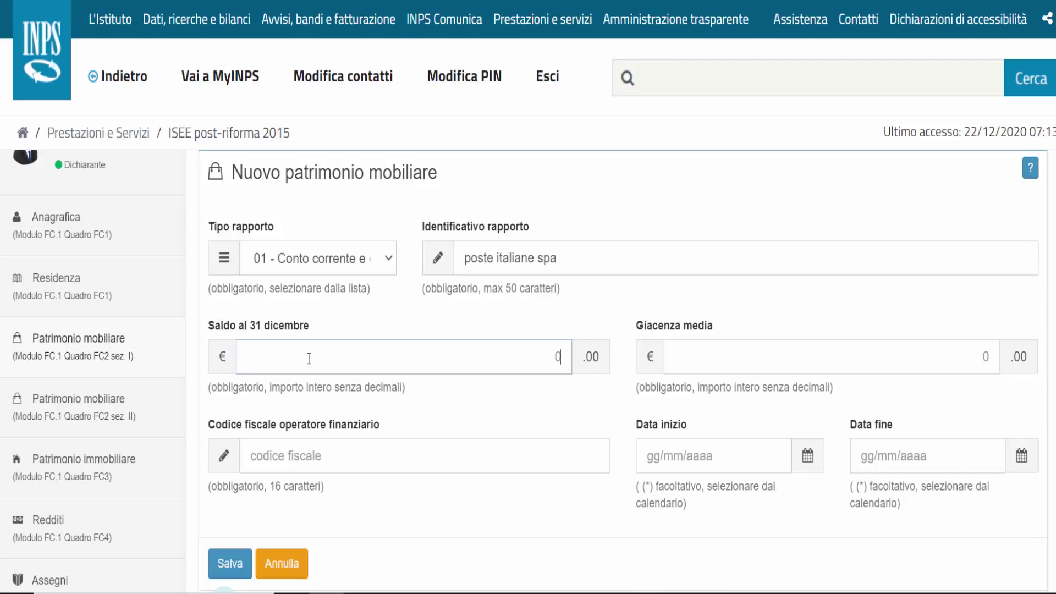
triple_click(257, 326)
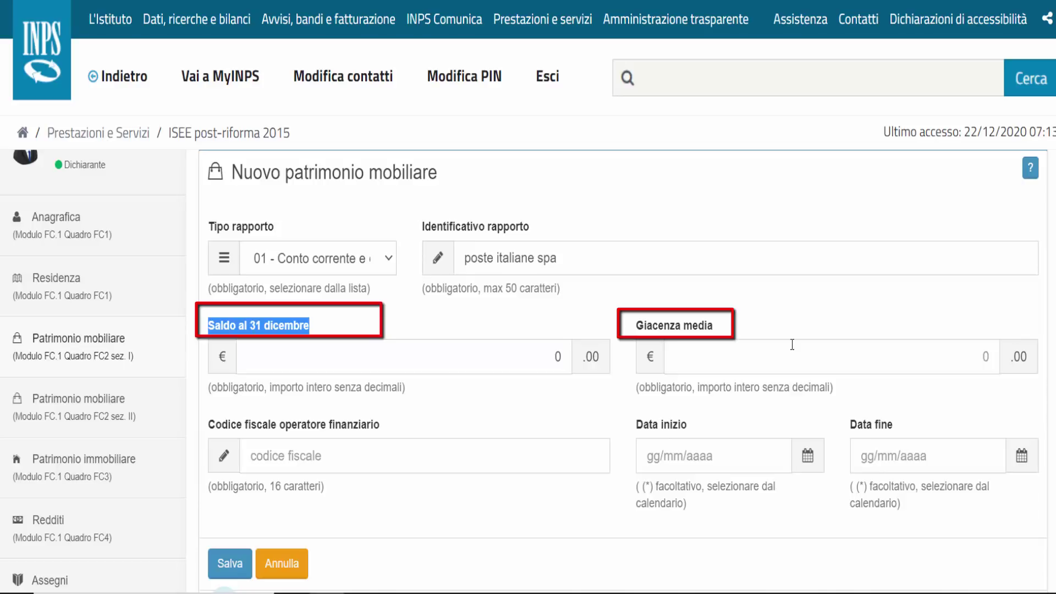
triple_click(703, 326)
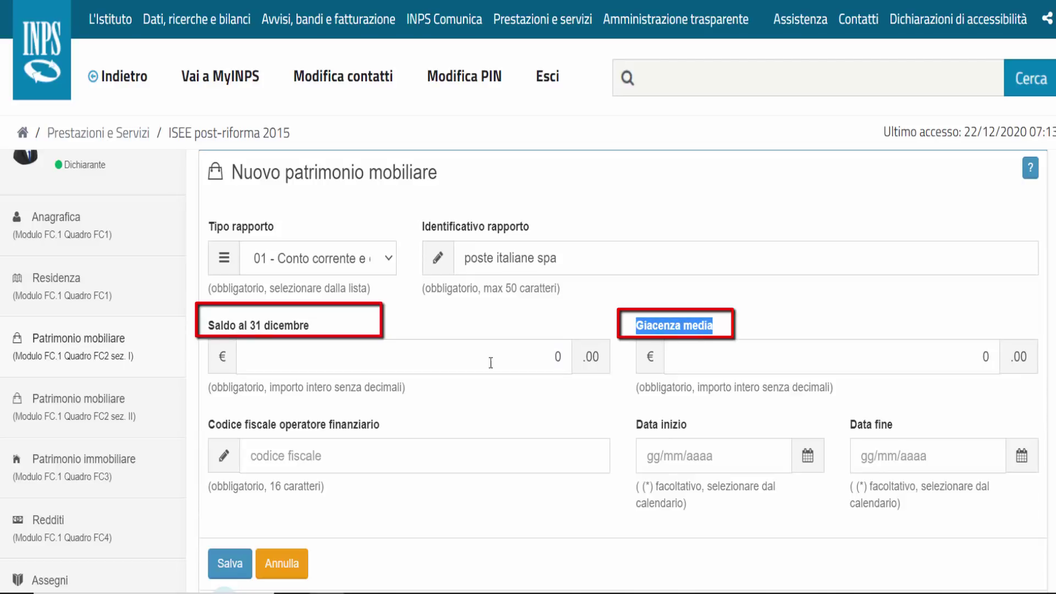
click(553, 355)
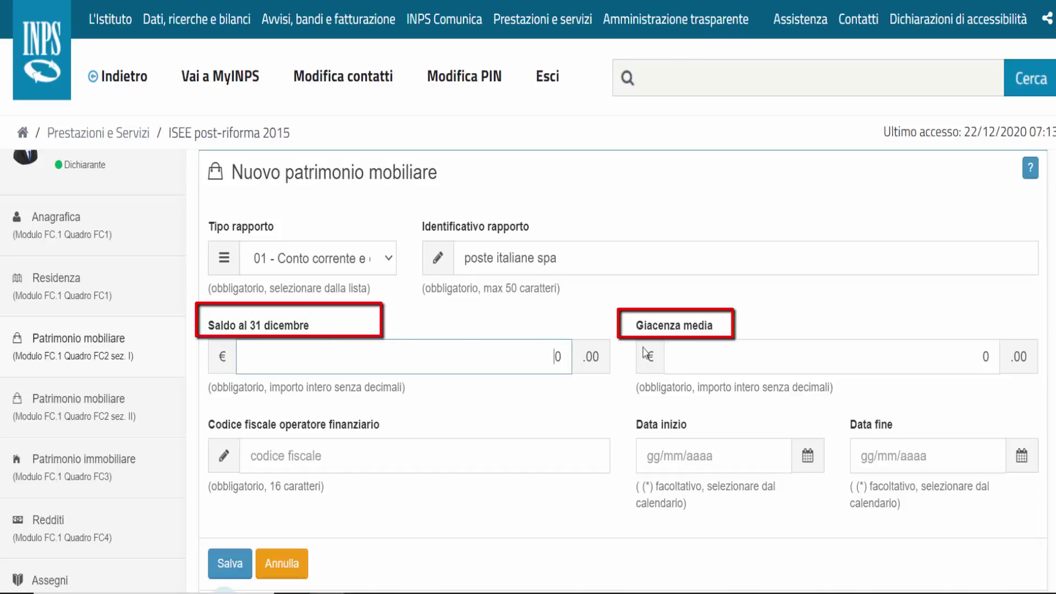
click(693, 355)
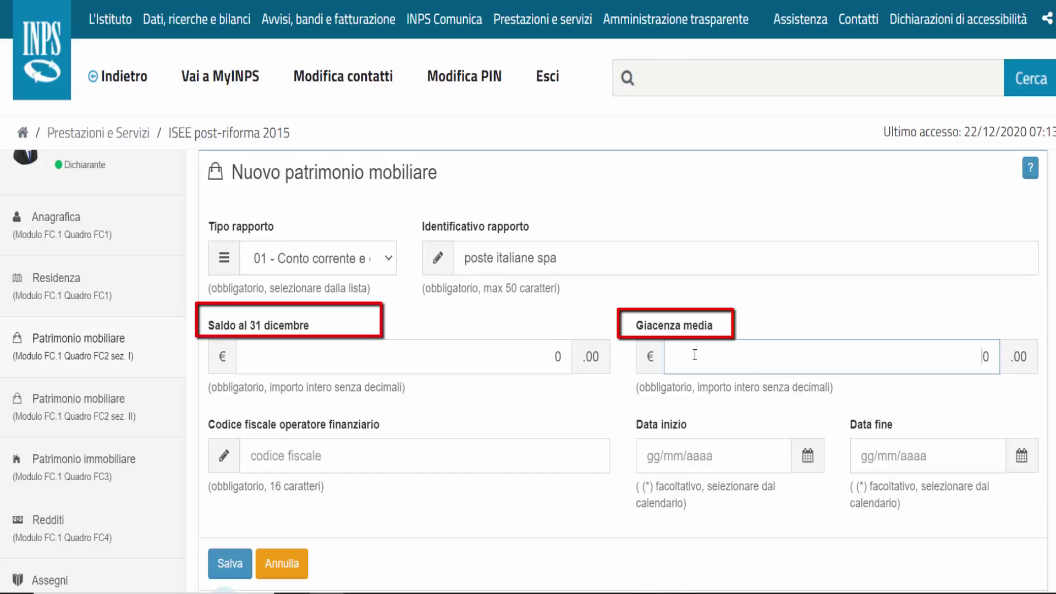
double_click(560, 356)
text(6)
double_click(986, 358)
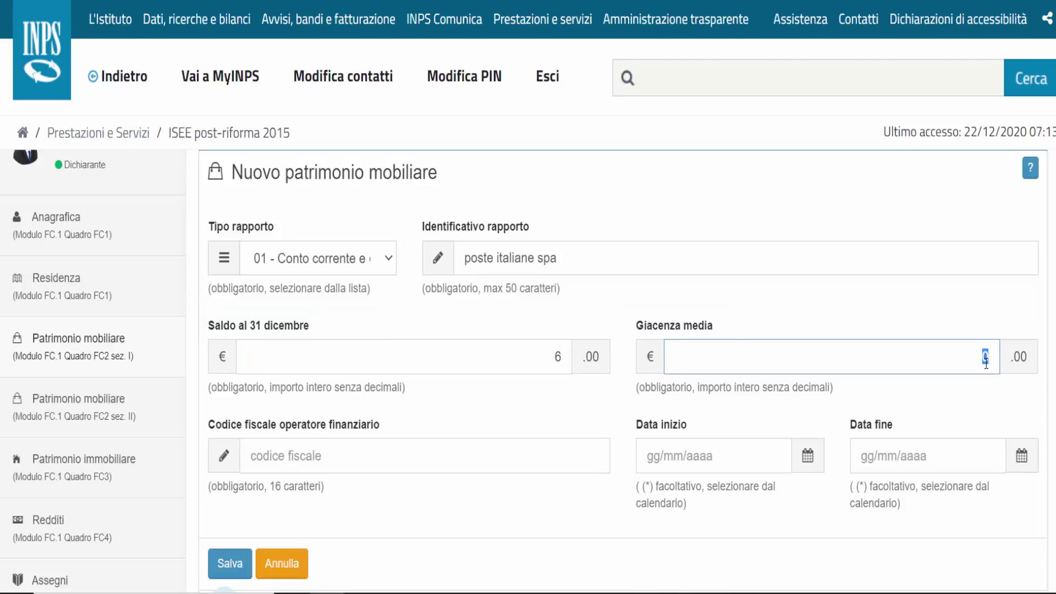
text(7)
click(610, 402)
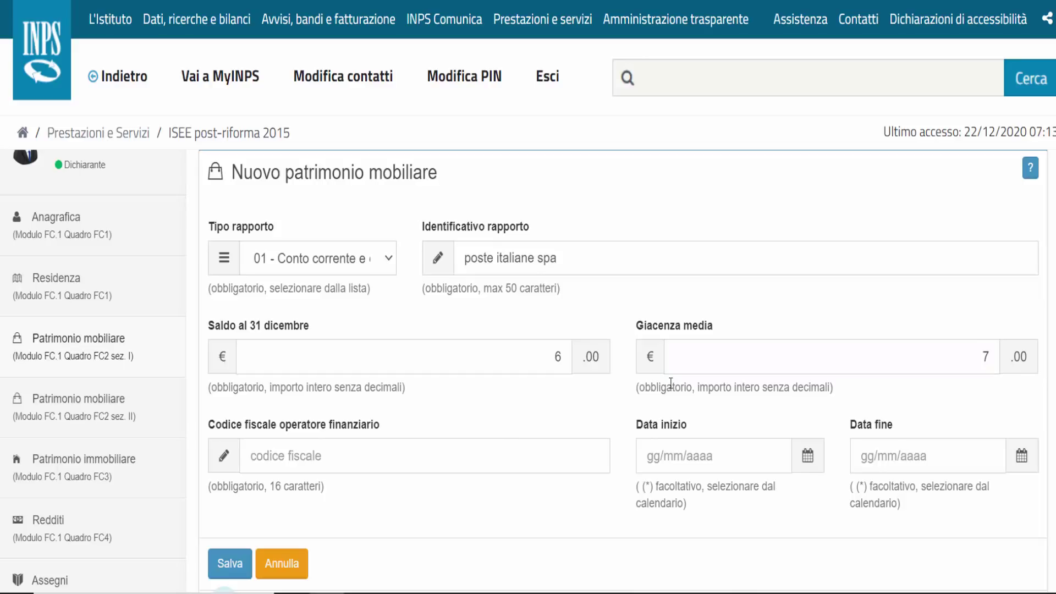
- Enter the financial operator's tax code in Codice fiscale operatore finanziario
click(296, 457)
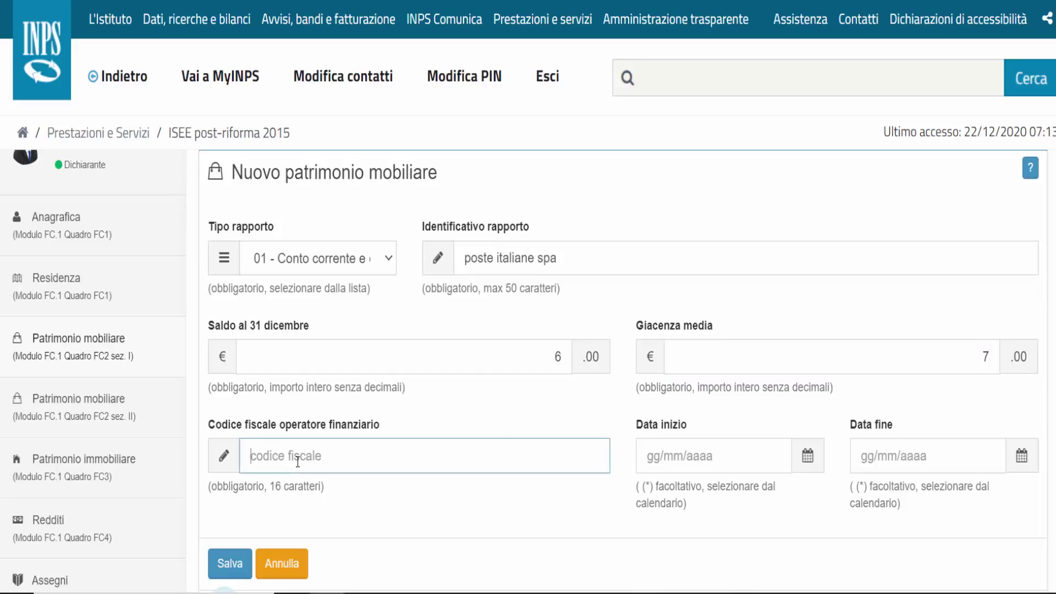
triple_click(273, 430)
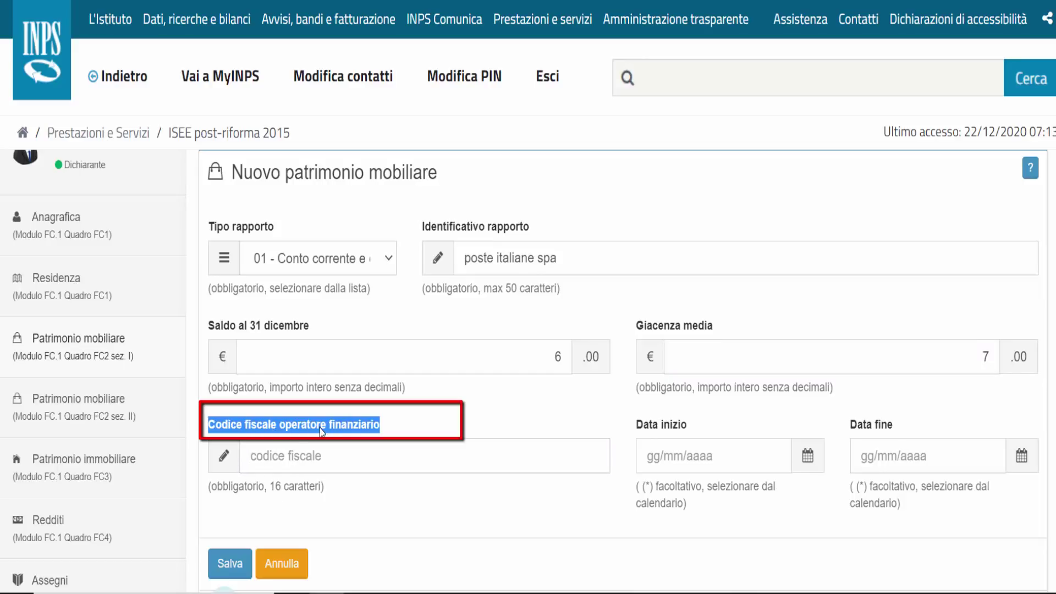
click(301, 461)
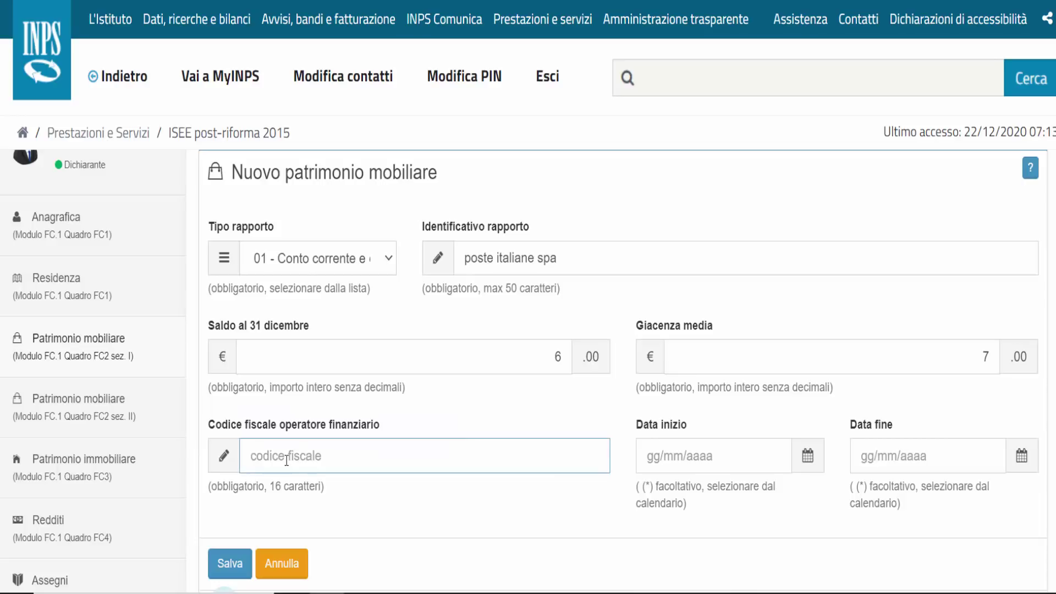
text(0123567833)
- Check which fields of the new movable asset are mandatory or optional, and save the asset
triple_click(670, 491)
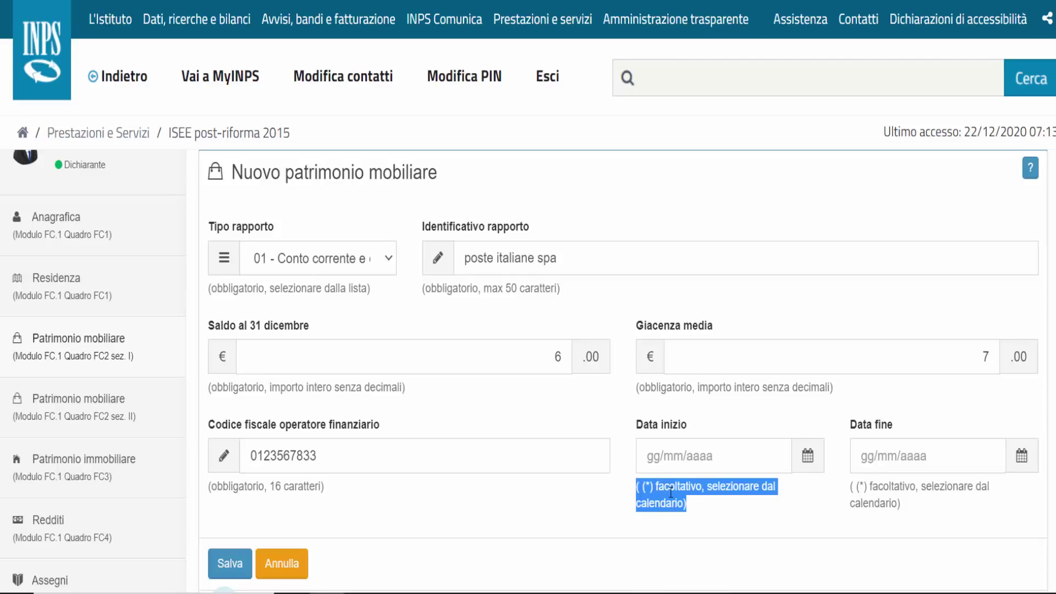
triple_click(896, 491)
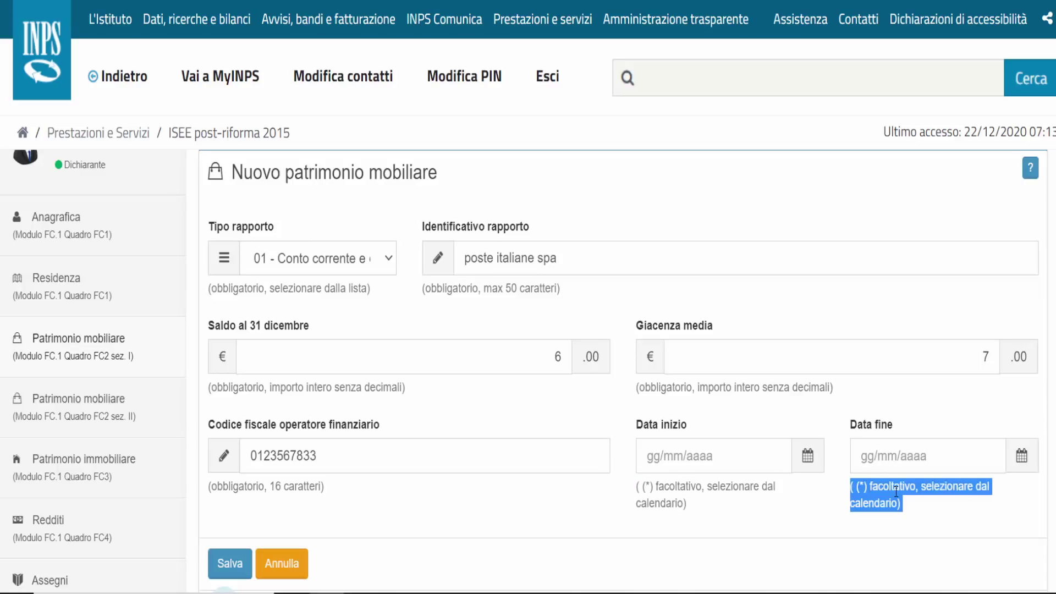
triple_click(259, 487)
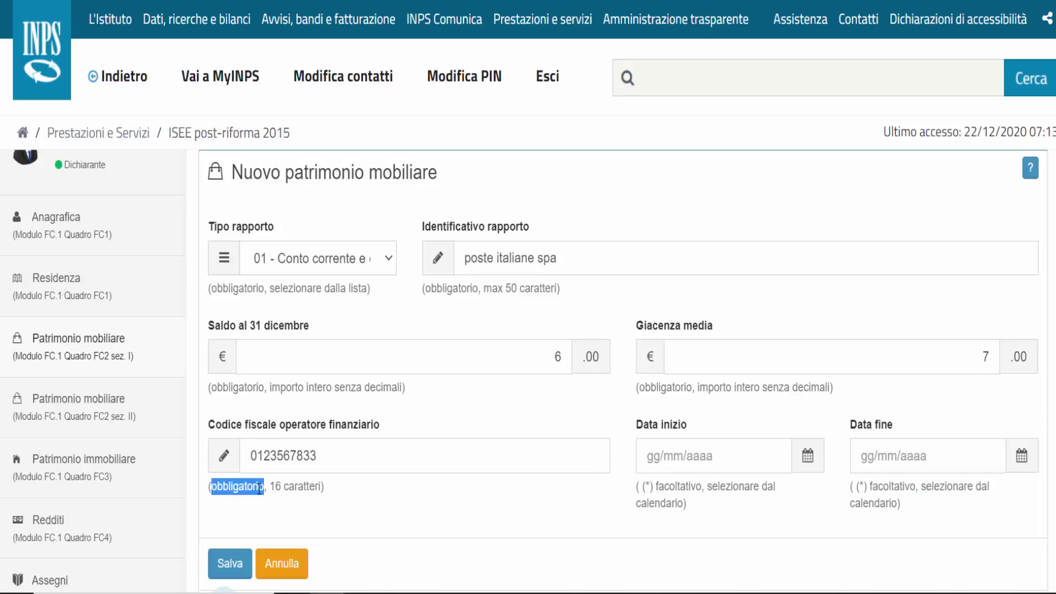
triple_click(255, 389)
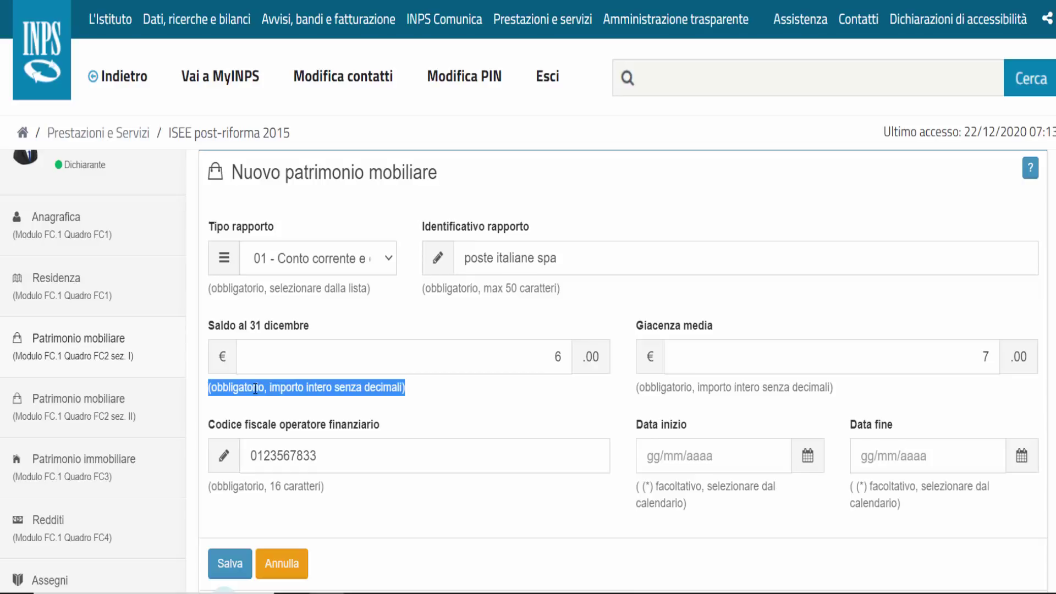
triple_click(274, 288)
click(338, 503)
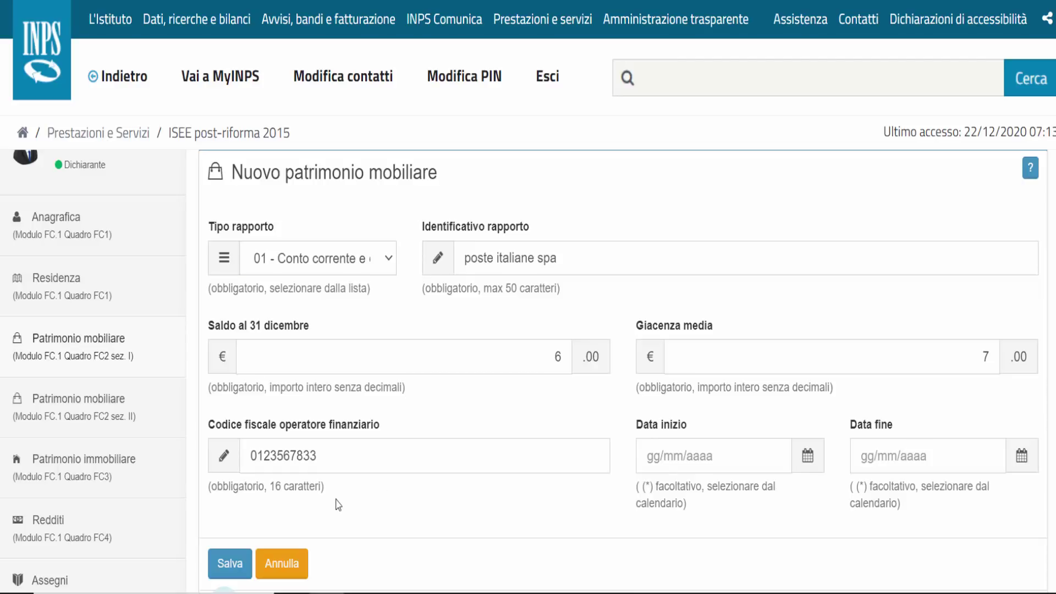
click(229, 566)
scroll(452, 431, down, 3)
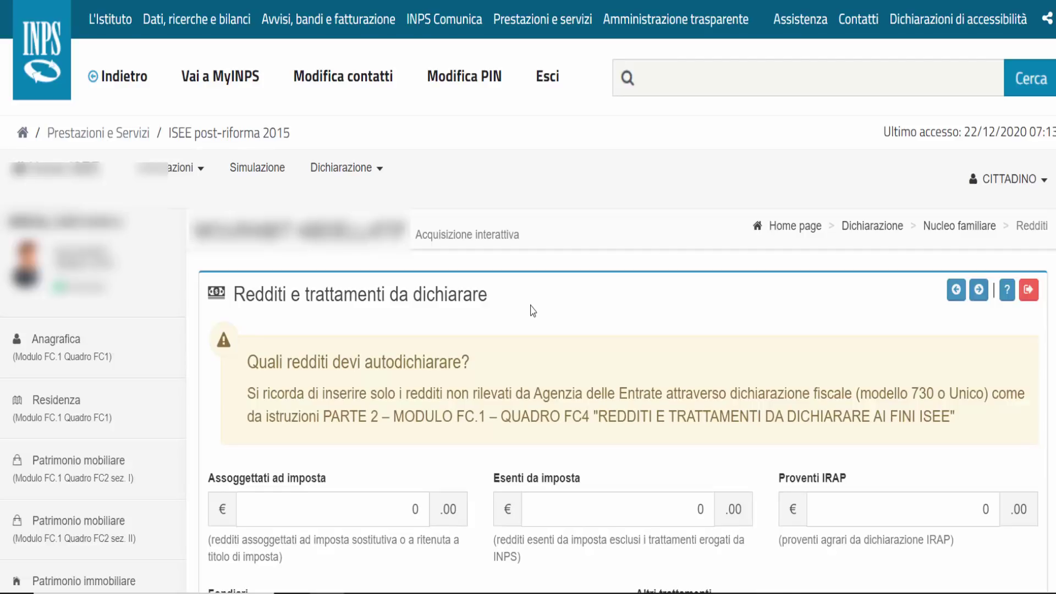
- Review the income fields of Redditi e trattamenti da dichiarare, including foreign income, and continue to the Assegni section
scroll(533, 311, down, 1)
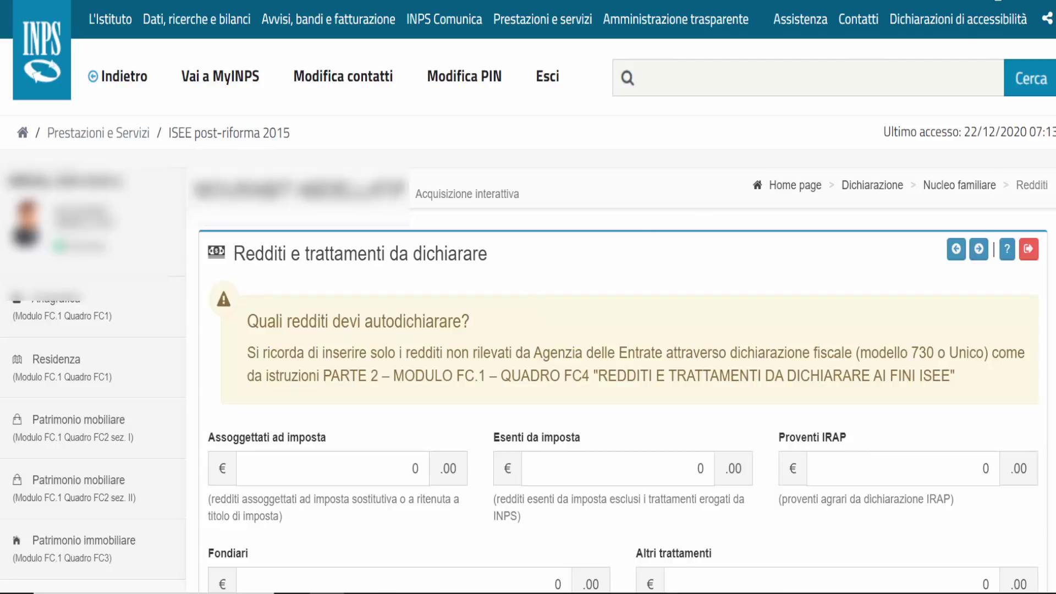
scroll(533, 203, down, 1)
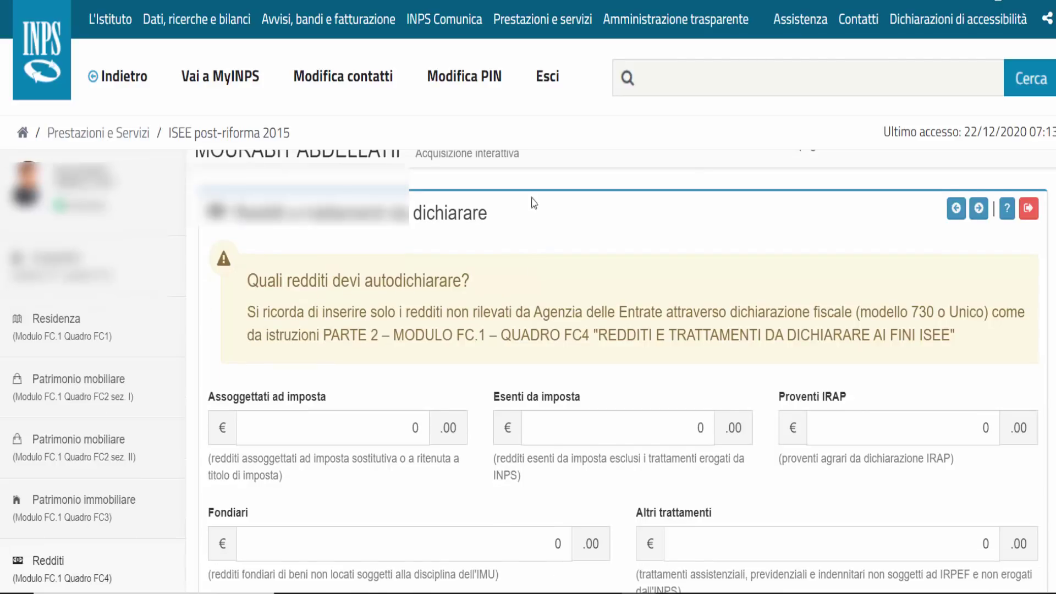
triple_click(443, 219)
click(492, 256)
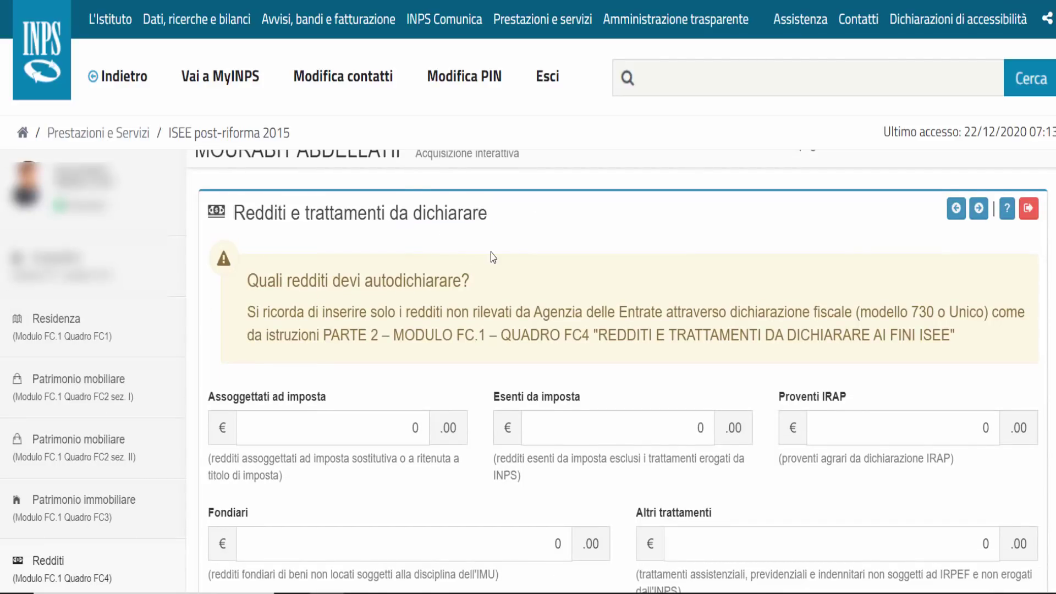
scroll(491, 256, down, 1)
scroll(492, 257, down, 2)
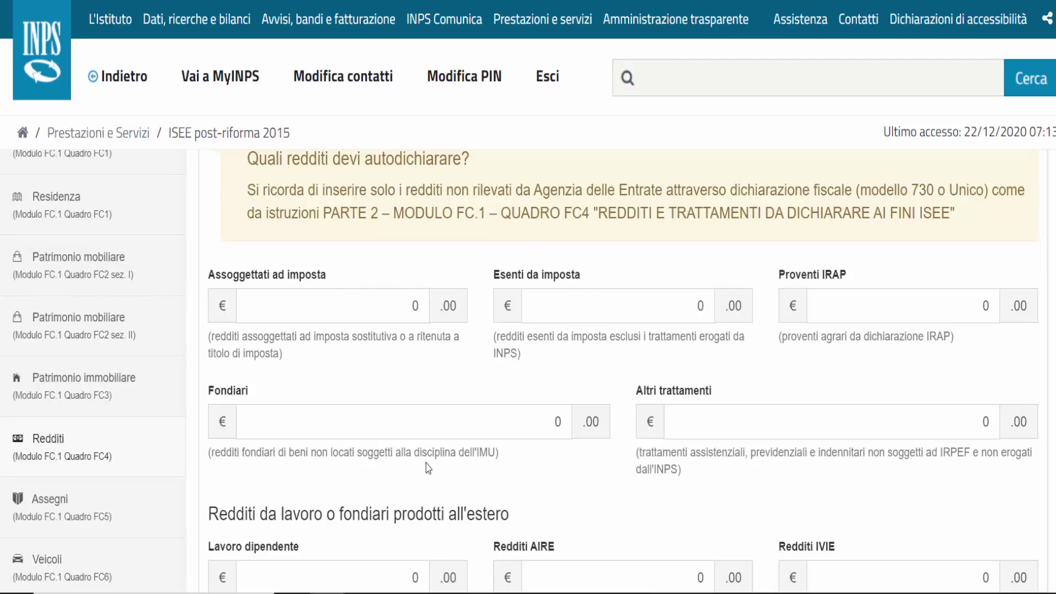
scroll(430, 481, down, 5)
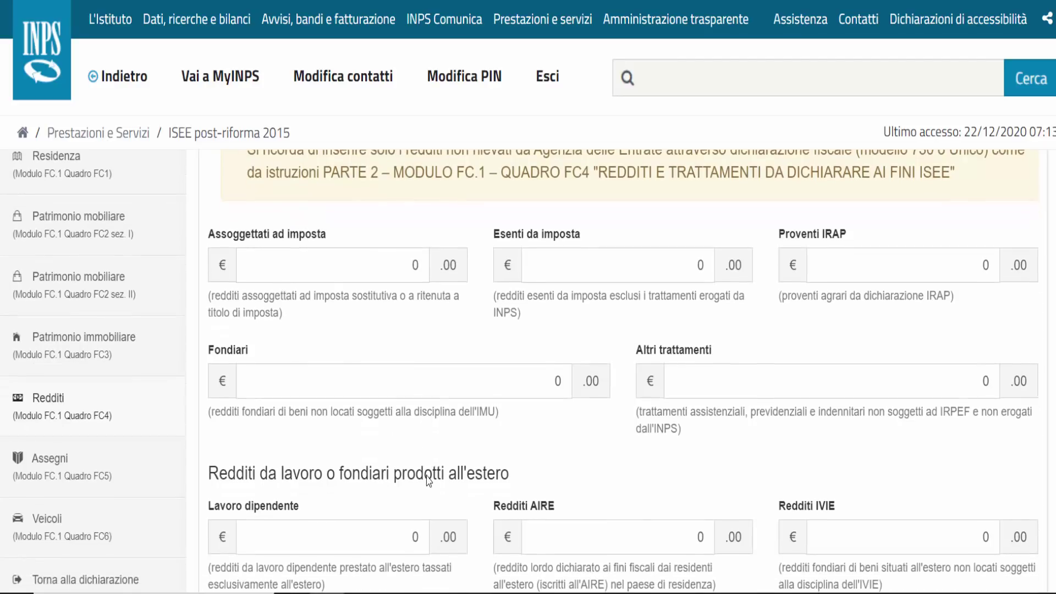
click(977, 560)
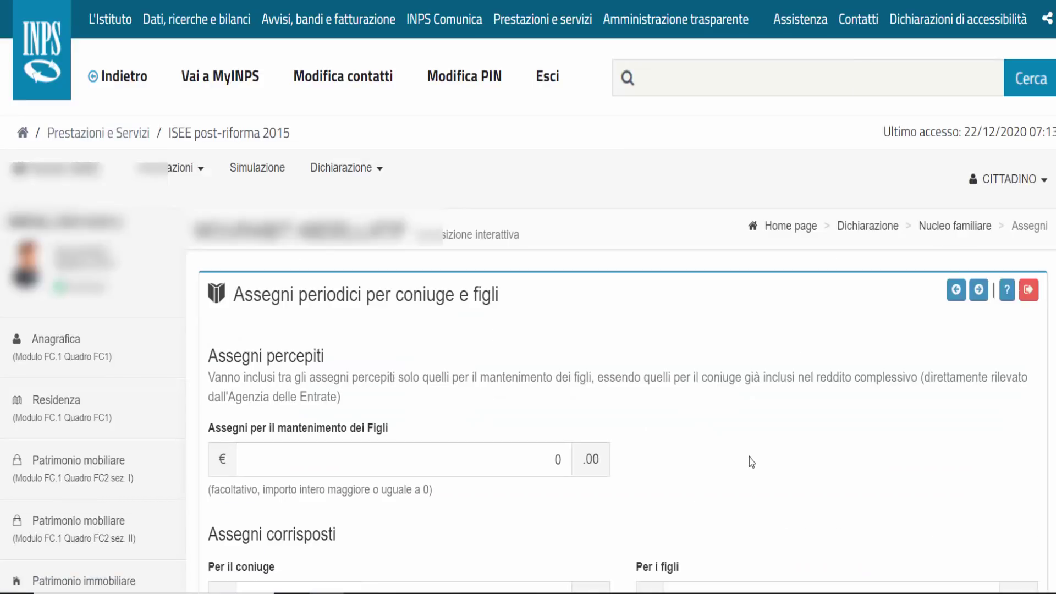
- Review the received and paid allowances for spouse and children, and continue to the Veicoli section
scroll(751, 460, down, 1)
scroll(750, 460, down, 4)
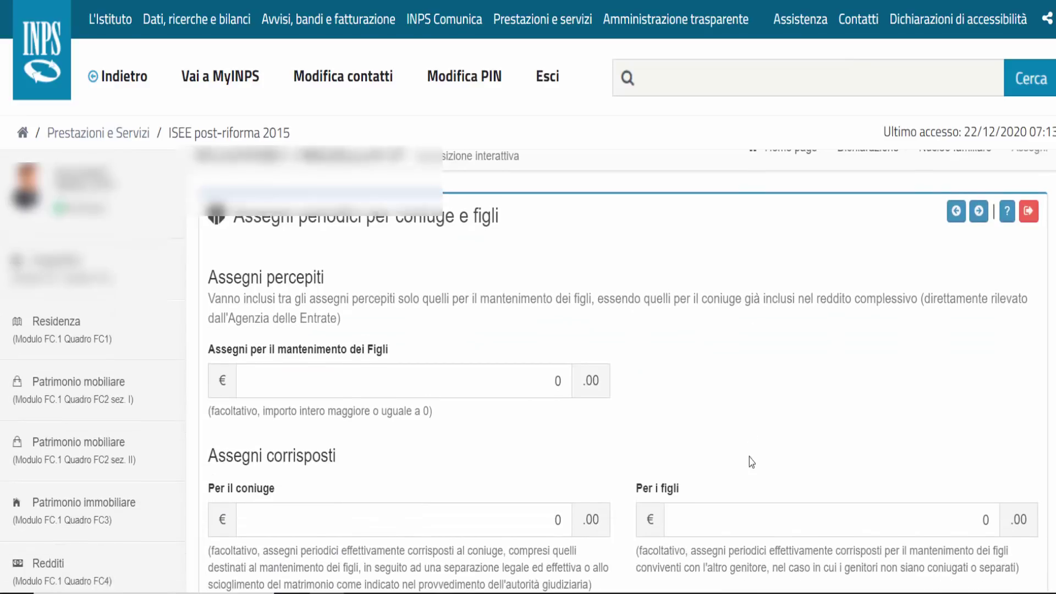
scroll(749, 458, down, 3)
click(986, 525)
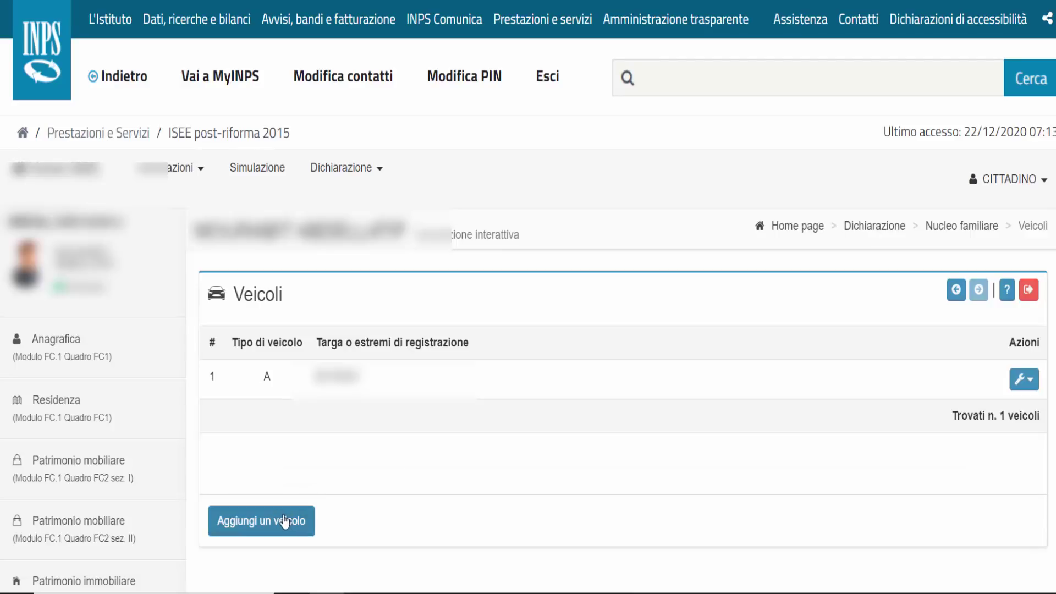
- Check the actions available for the listed vehicle, and return from the Veicoli section to the declaration
click(1024, 383)
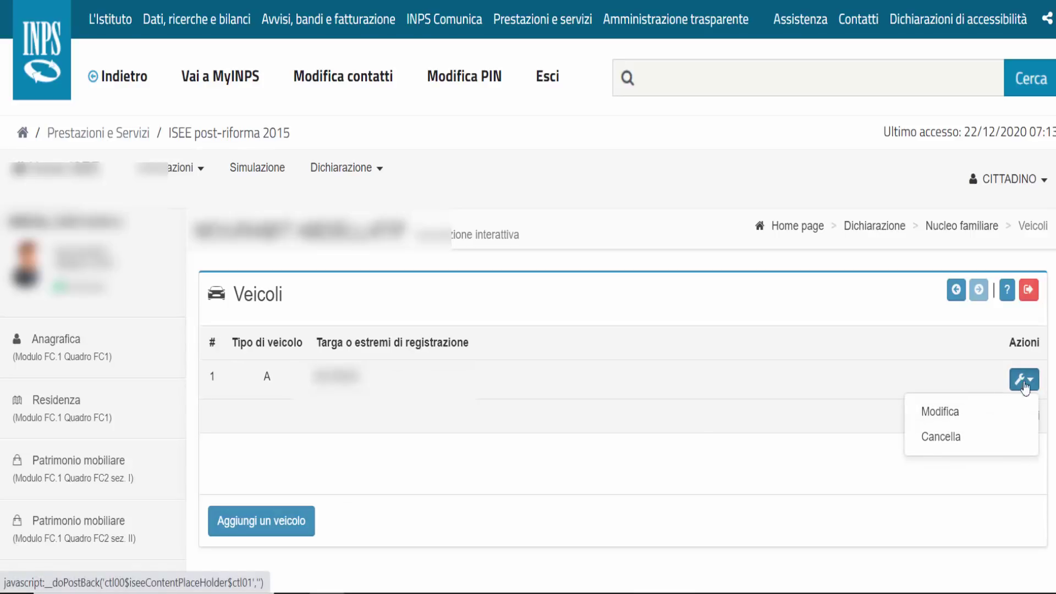
click(807, 452)
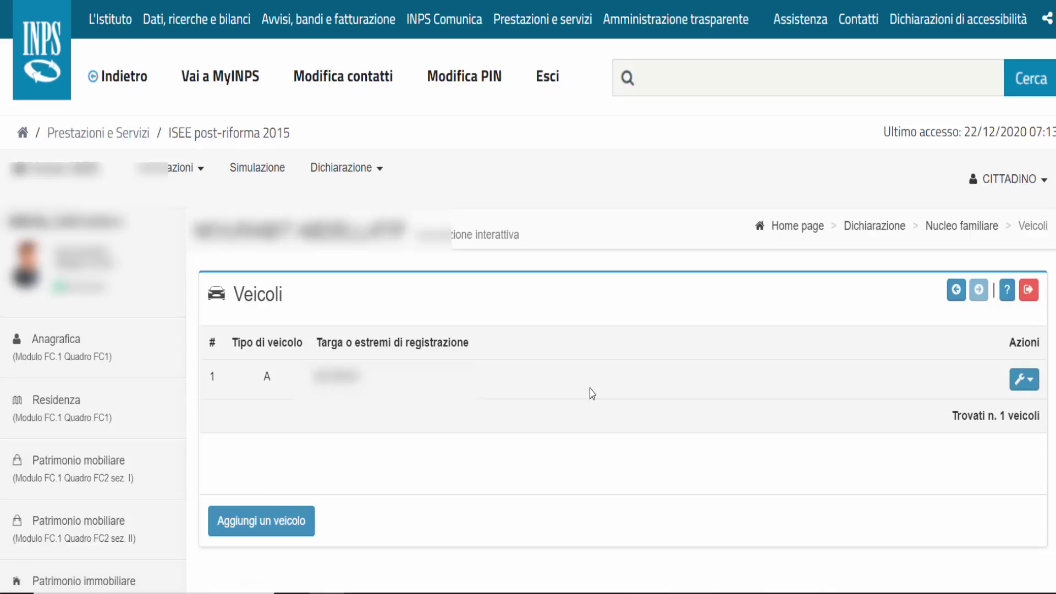
scroll(591, 393, down, 5)
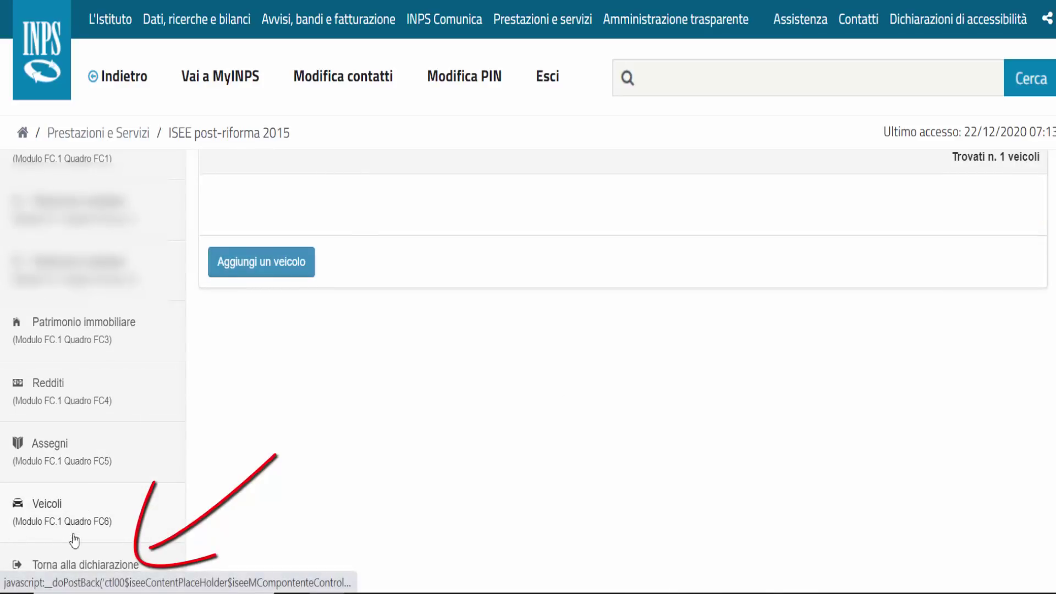
click(80, 565)
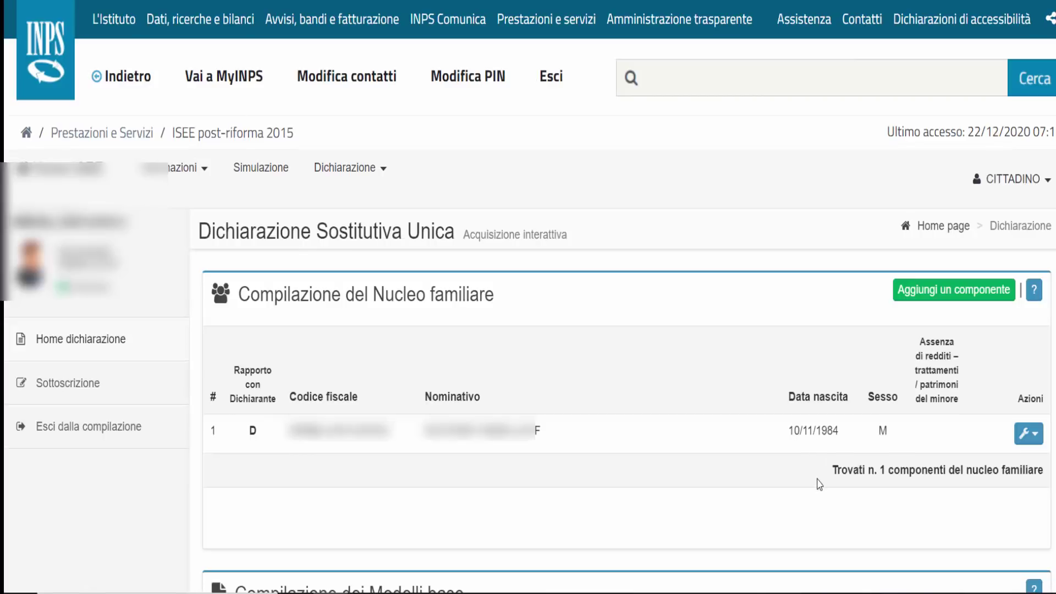
- Open the Ordinario base model under Compilazione dei Modelli base to compile its data
scroll(825, 509, down, 6)
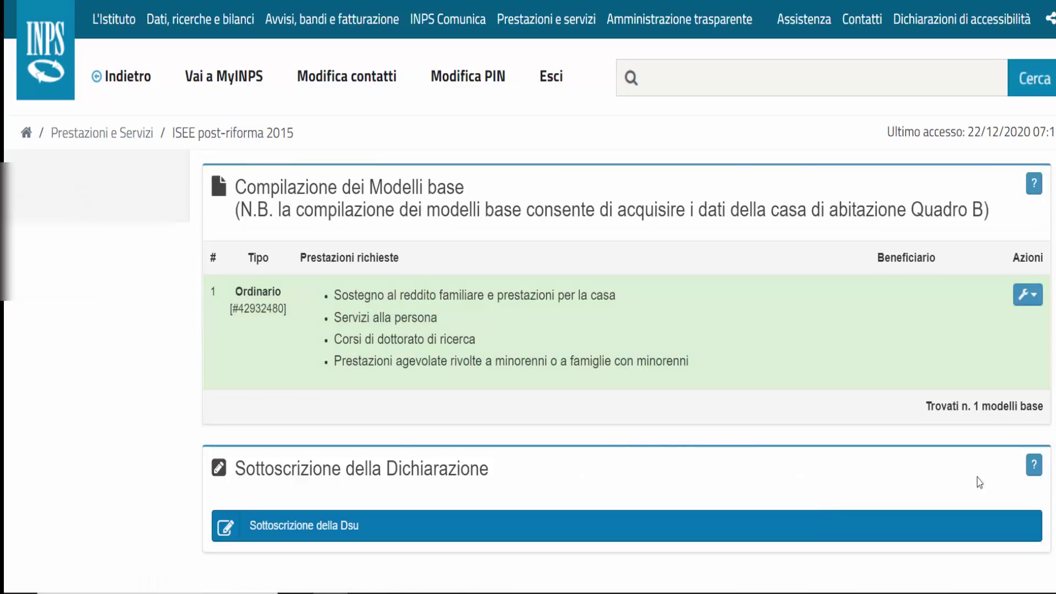
triple_click(390, 190)
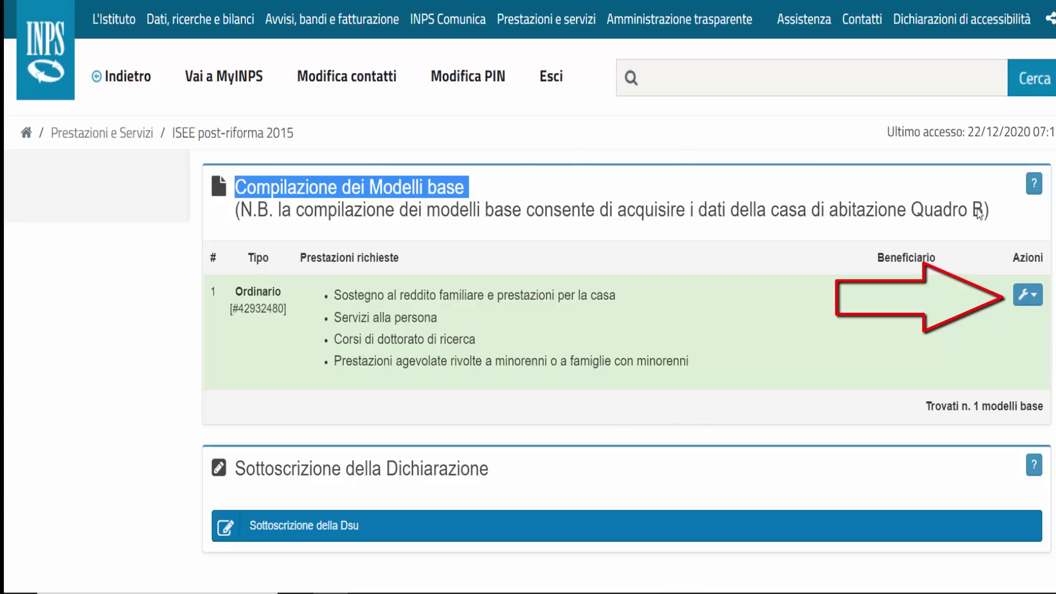
click(1035, 302)
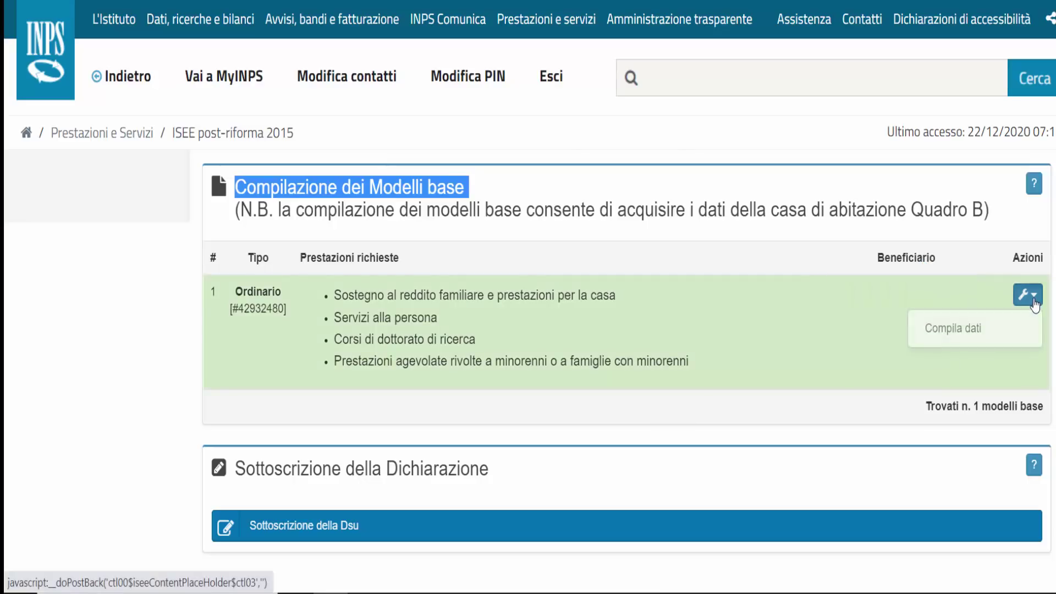
click(959, 330)
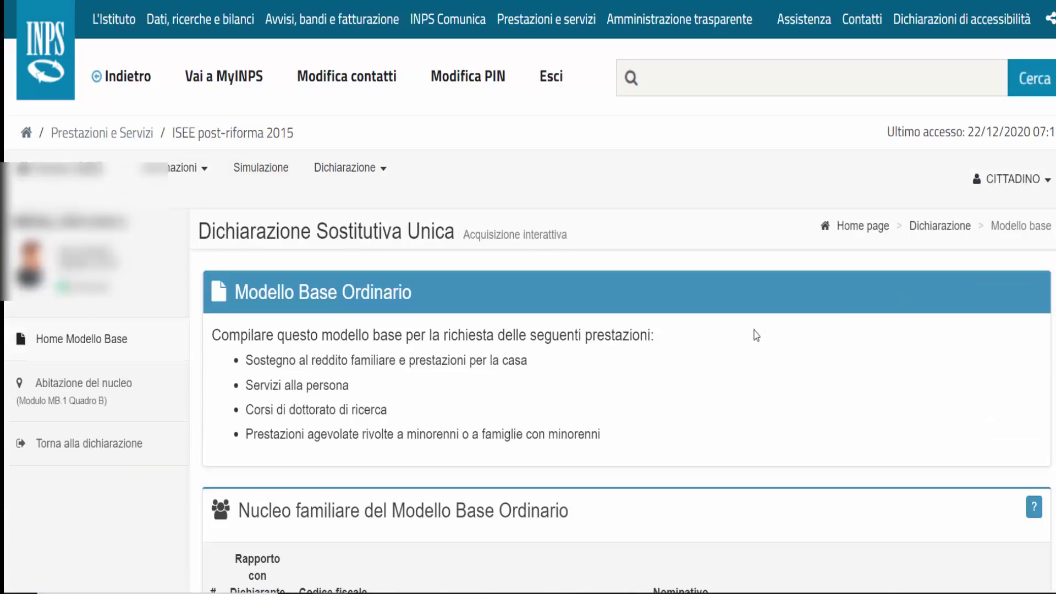
- Review the Modello Base Ordinario, including the Abitazione del nucleo familiare and Altre informazioni del nucleo familiare sections
scroll(764, 363, down, 5)
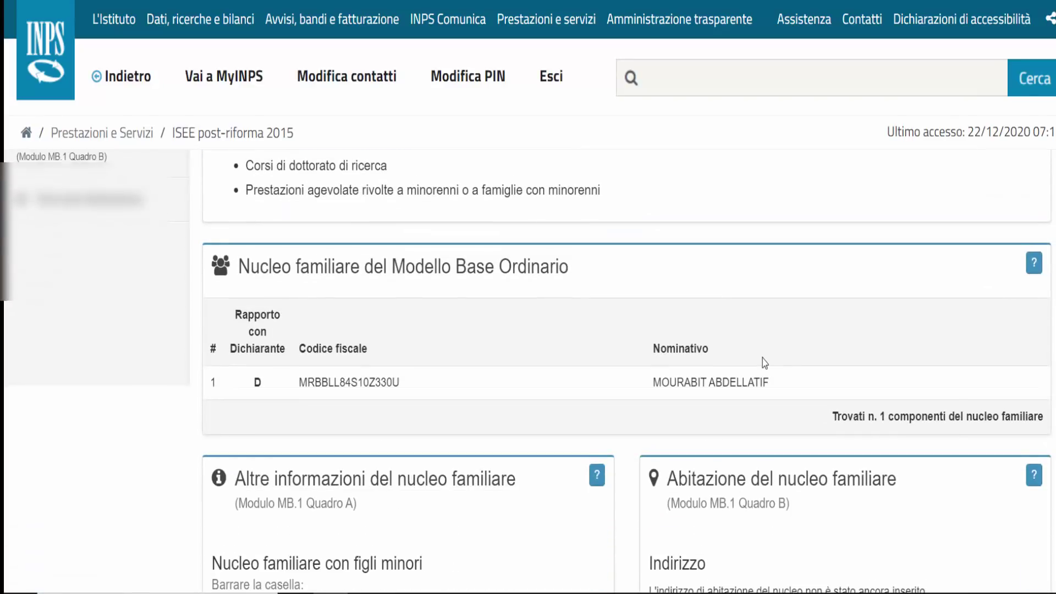
scroll(762, 359, down, 4)
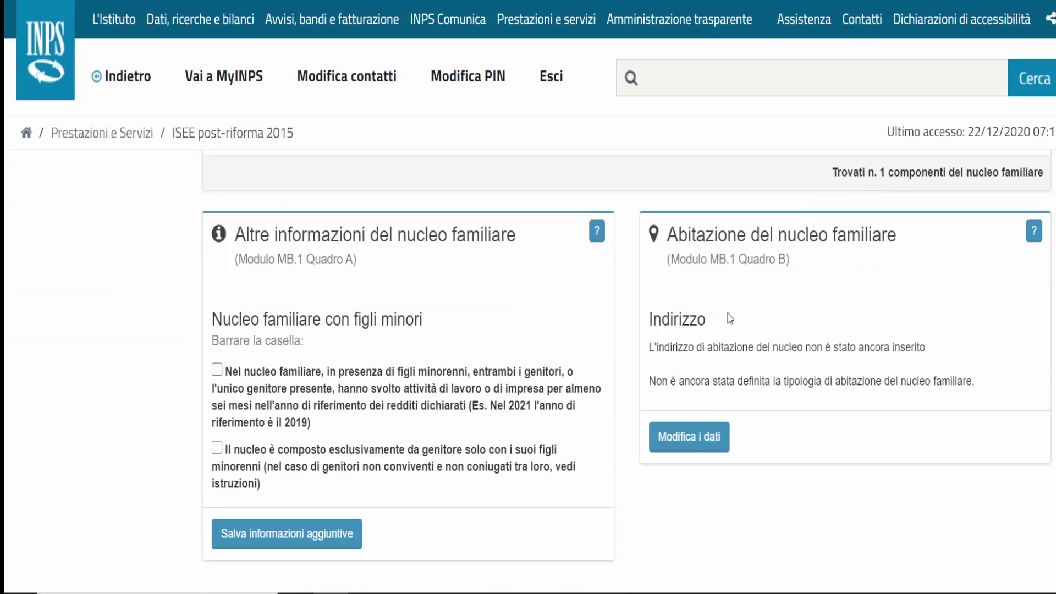
double_click(742, 234)
click(741, 233)
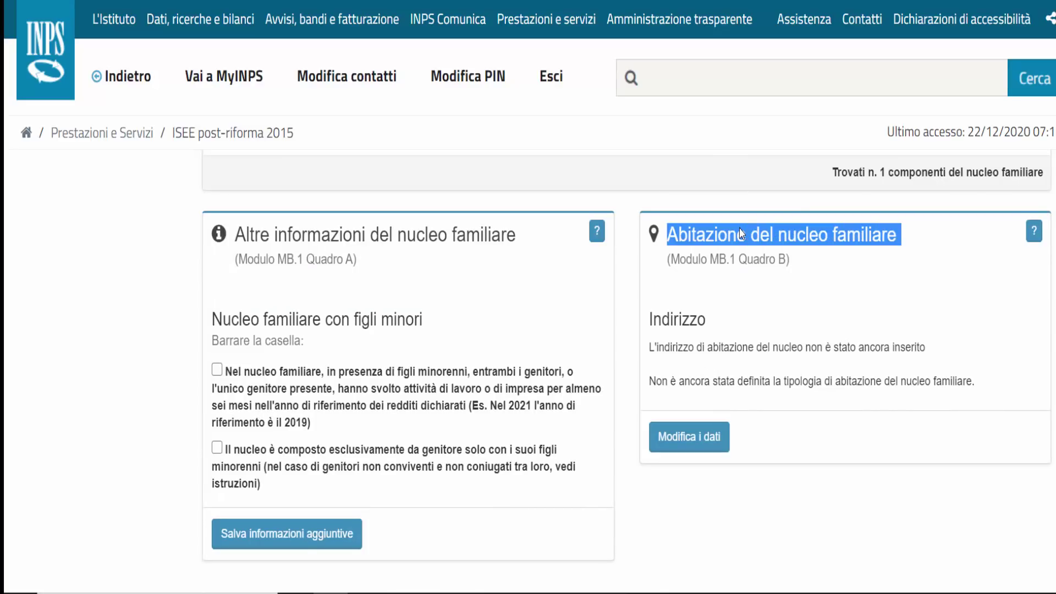
double_click(315, 235)
click(315, 235)
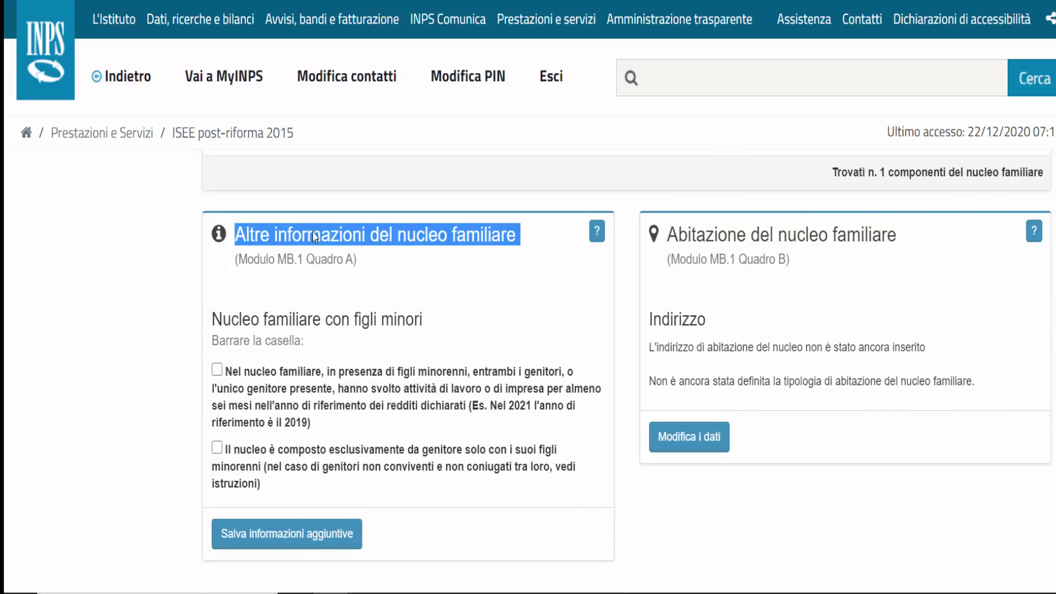
triple_click(282, 318)
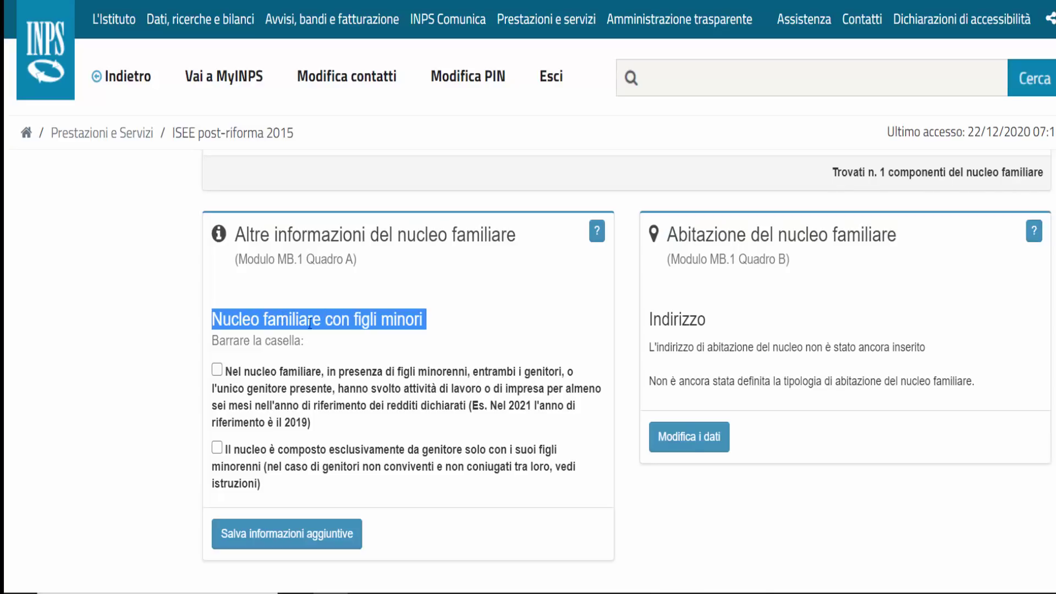
- Try ticking the option for working parents with minor children, and read the option for single-parent households
click(275, 374)
triple_click(275, 374)
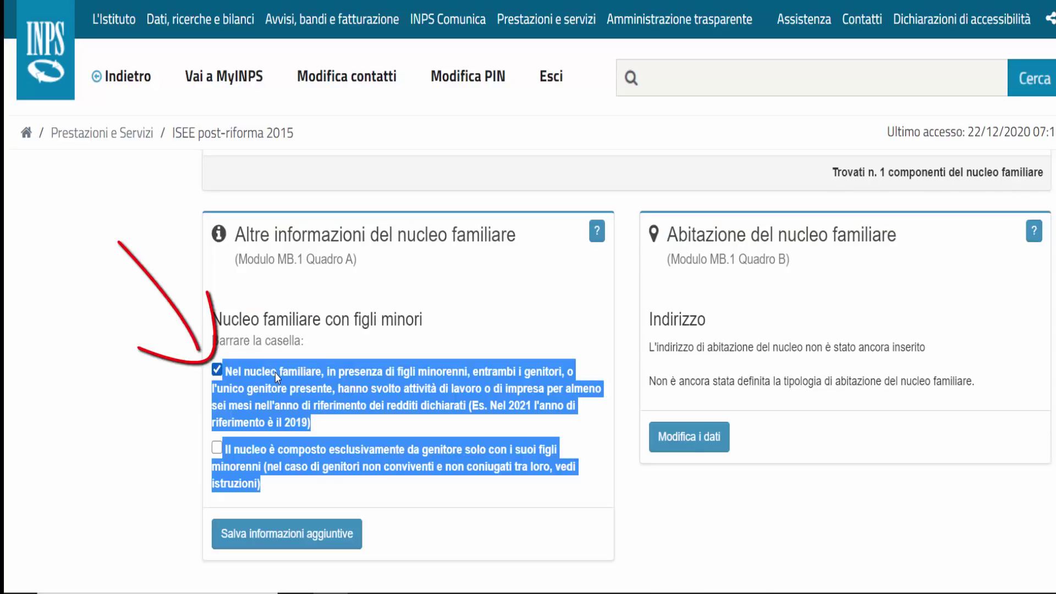
click(275, 372)
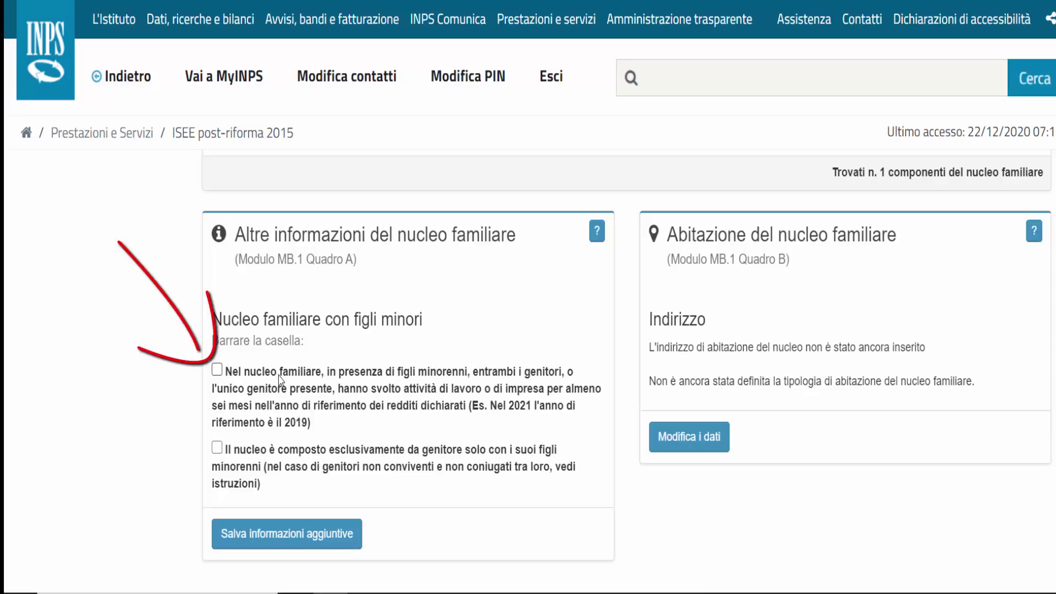
drag(232, 372, 331, 424)
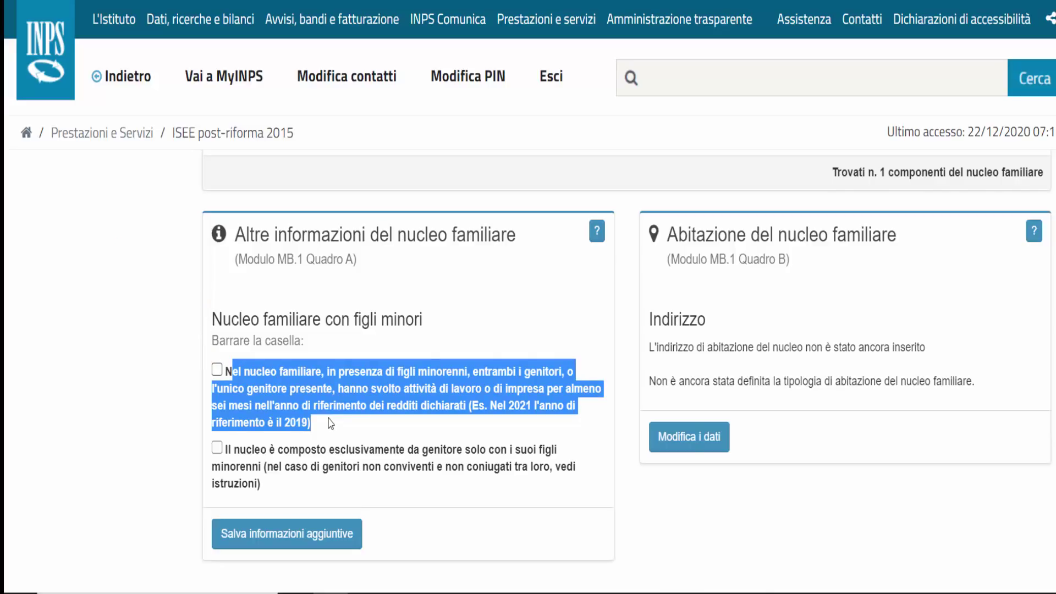
click(217, 370)
click(381, 340)
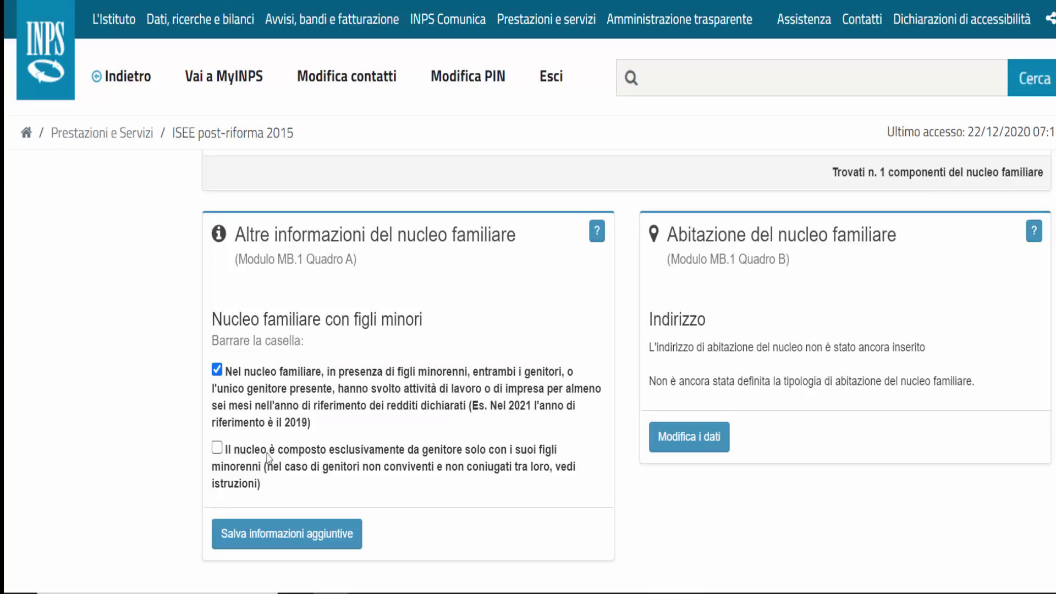
drag(226, 450, 365, 482)
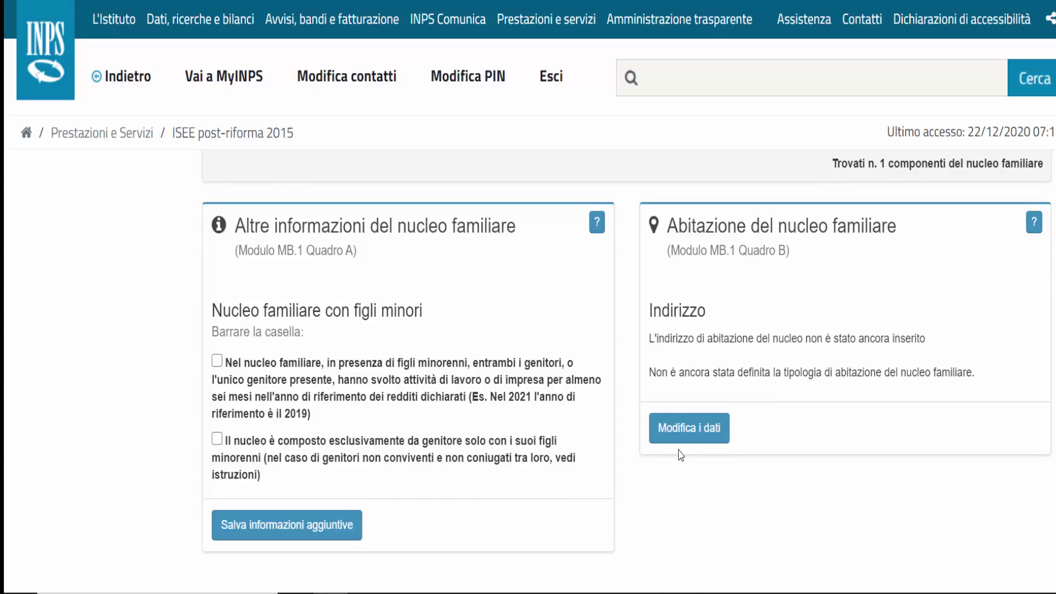
- Edit the household's residence data, entering "via" as Indirizzo, RM - ROMA as Provincia and ROMA as Comune
click(688, 428)
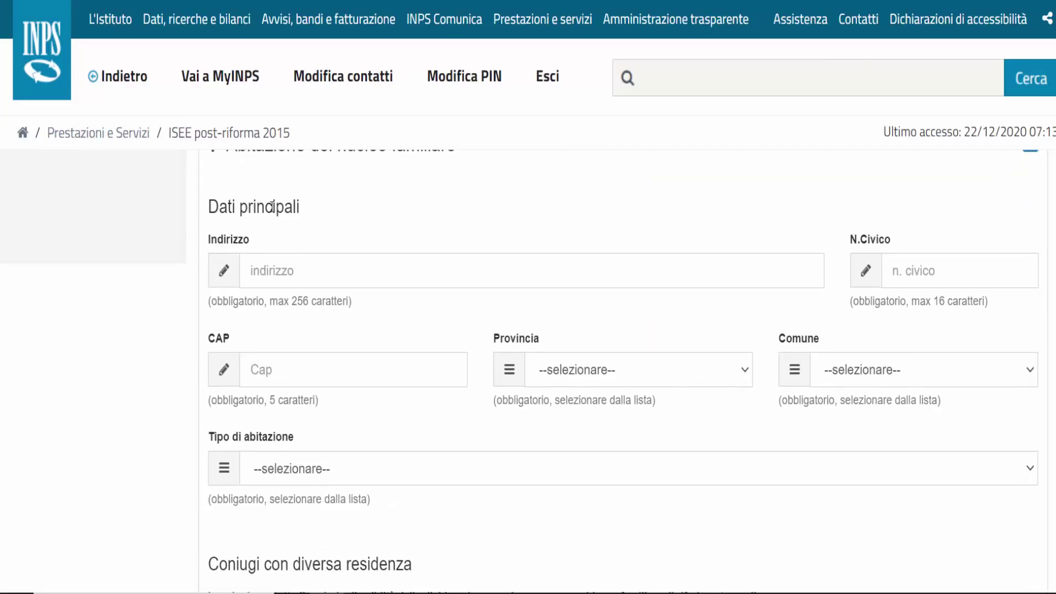
triple_click(271, 207)
click(284, 273)
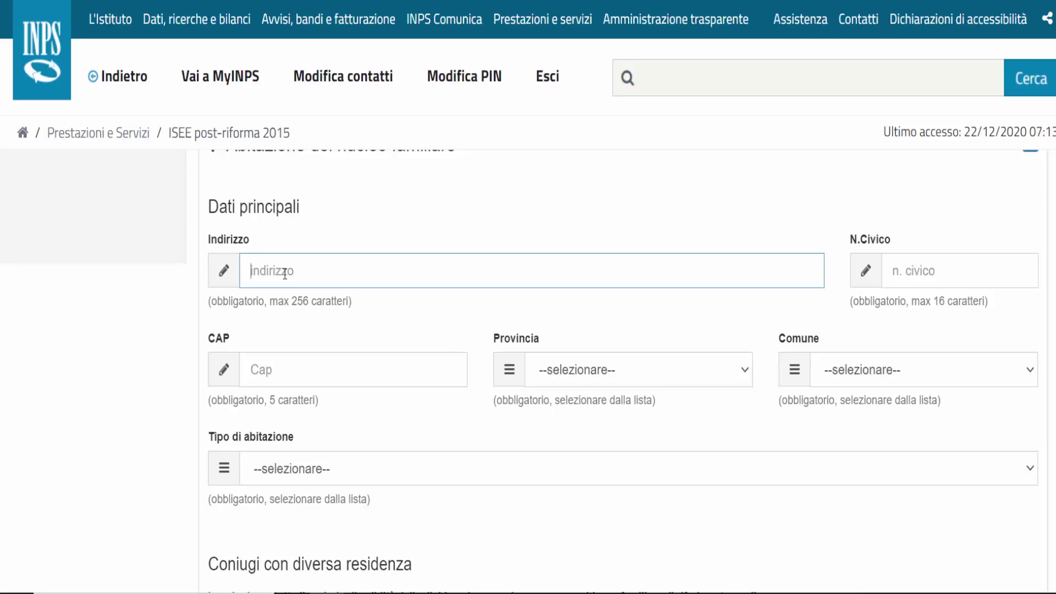
text(via)
click(913, 275)
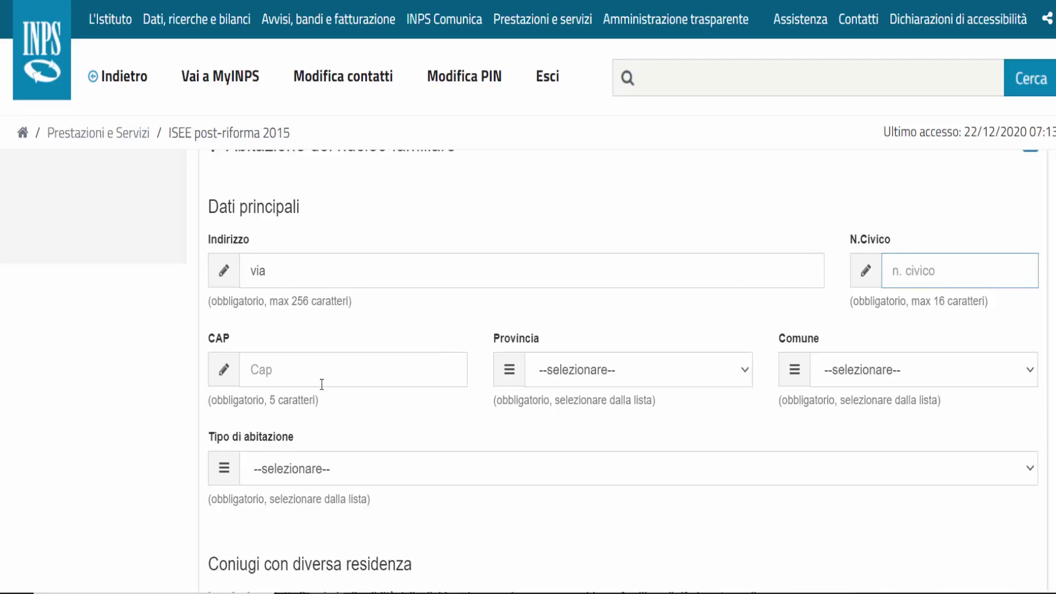
click(296, 373)
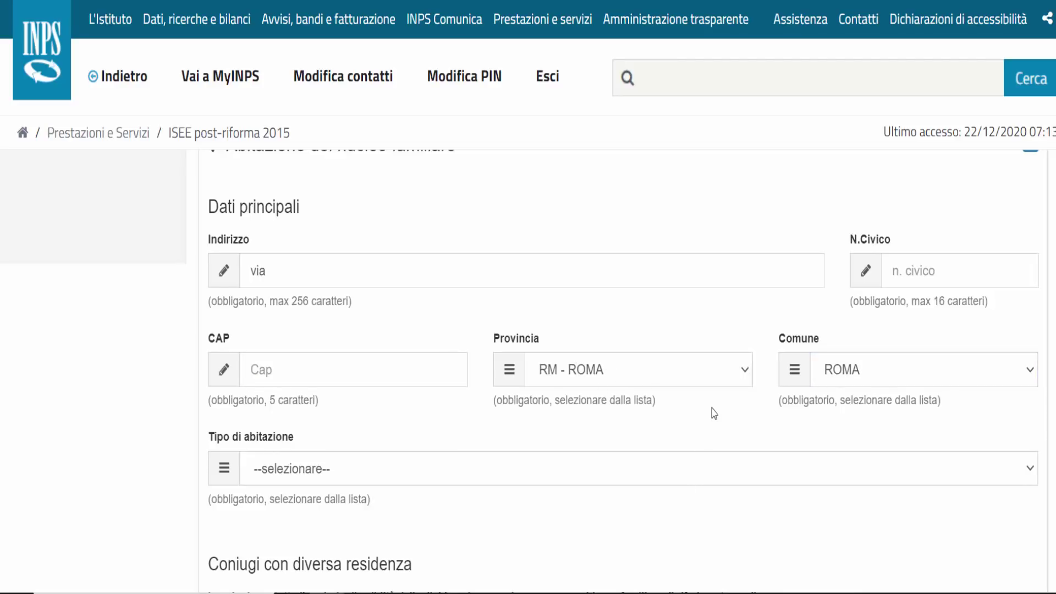
- Check which residence fields are mandatory, and set Tipo di abitazione to "in locazione"
scroll(712, 408, down, 2)
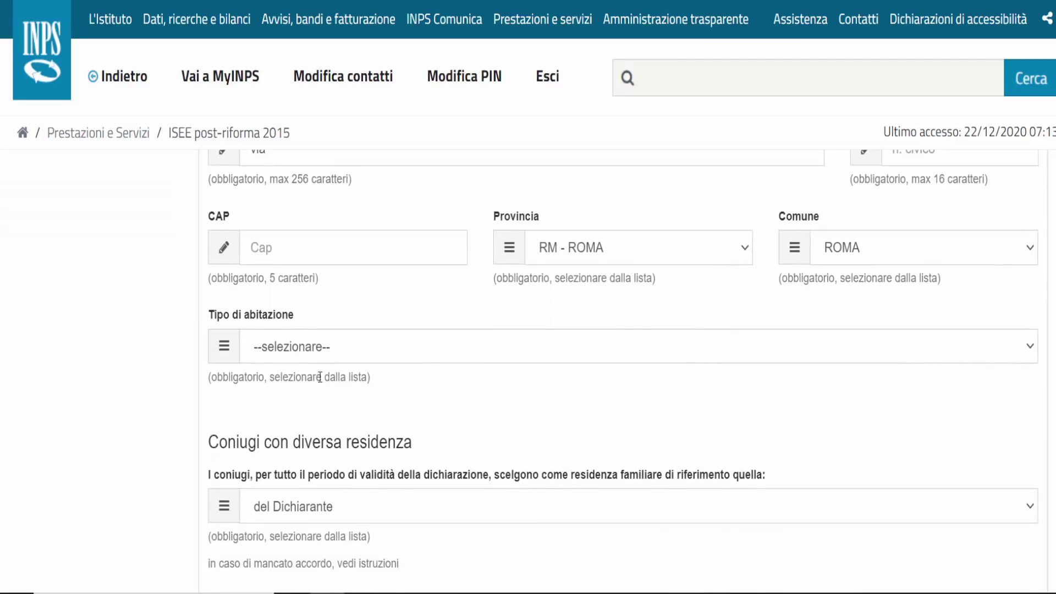
triple_click(256, 379)
triple_click(242, 279)
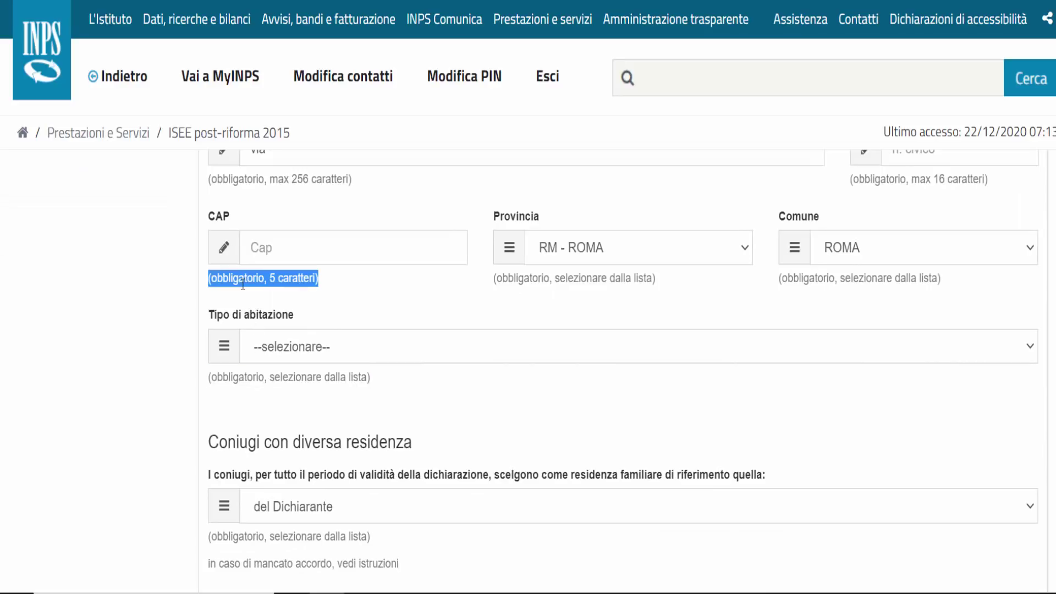
click(319, 369)
click(319, 354)
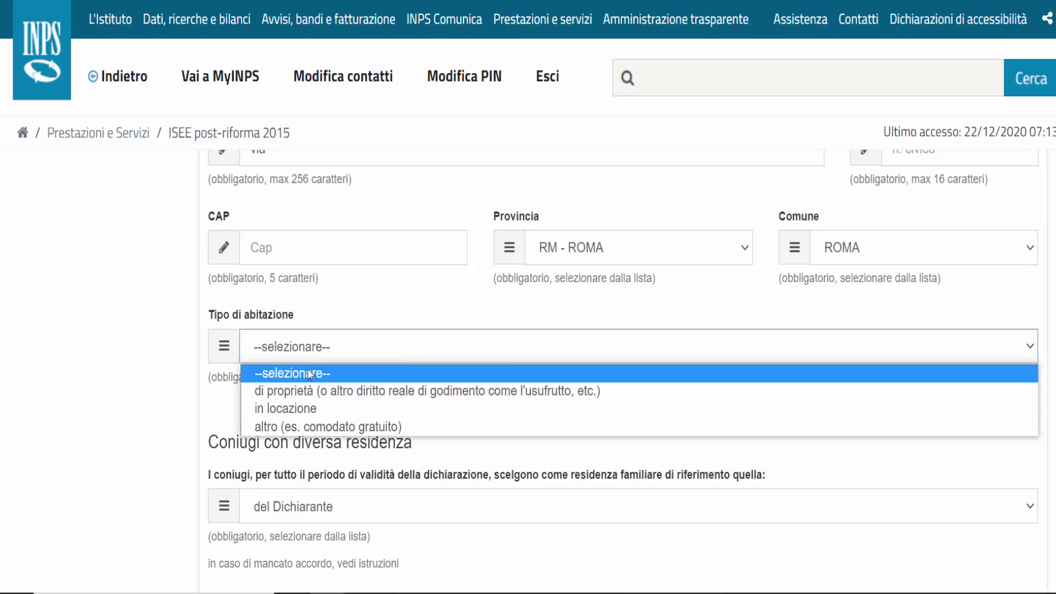
click(310, 410)
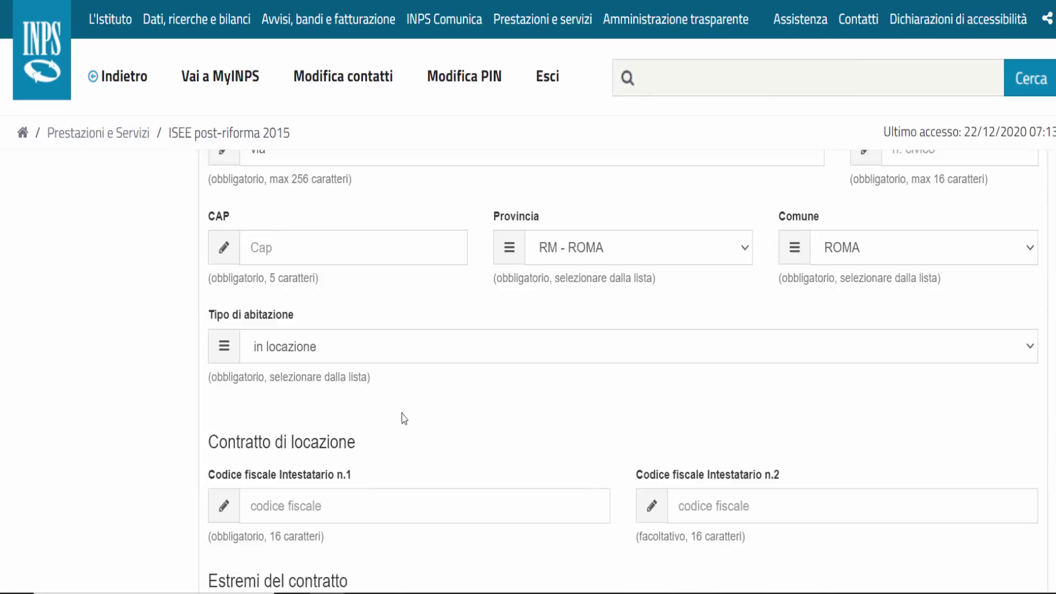
- Examine the mandatory and optional tax code fields of the two holders under Contratto di locazione
scroll(425, 429, down, 3)
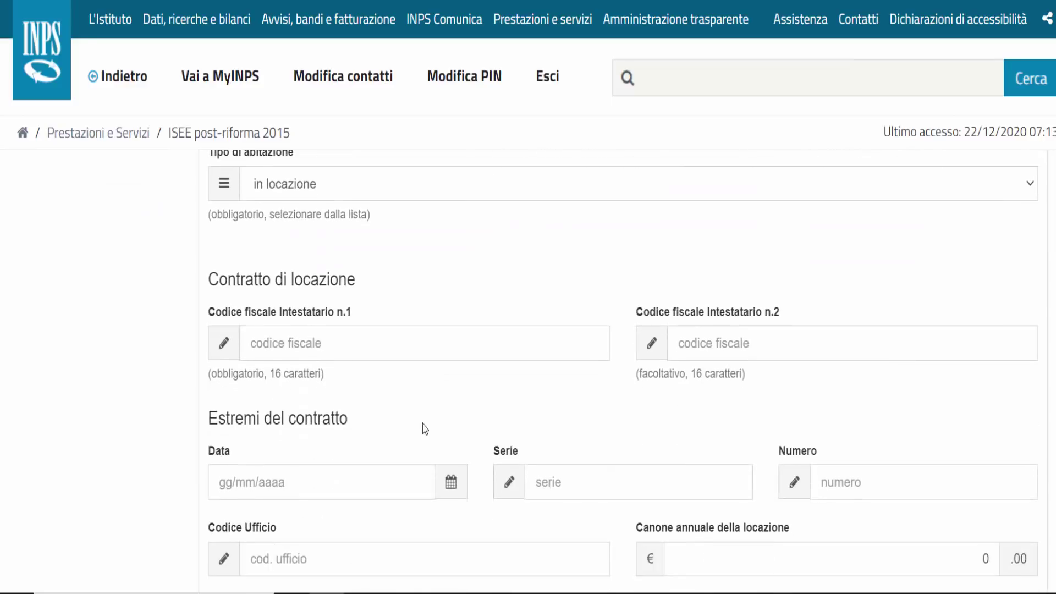
scroll(425, 428, down, 1)
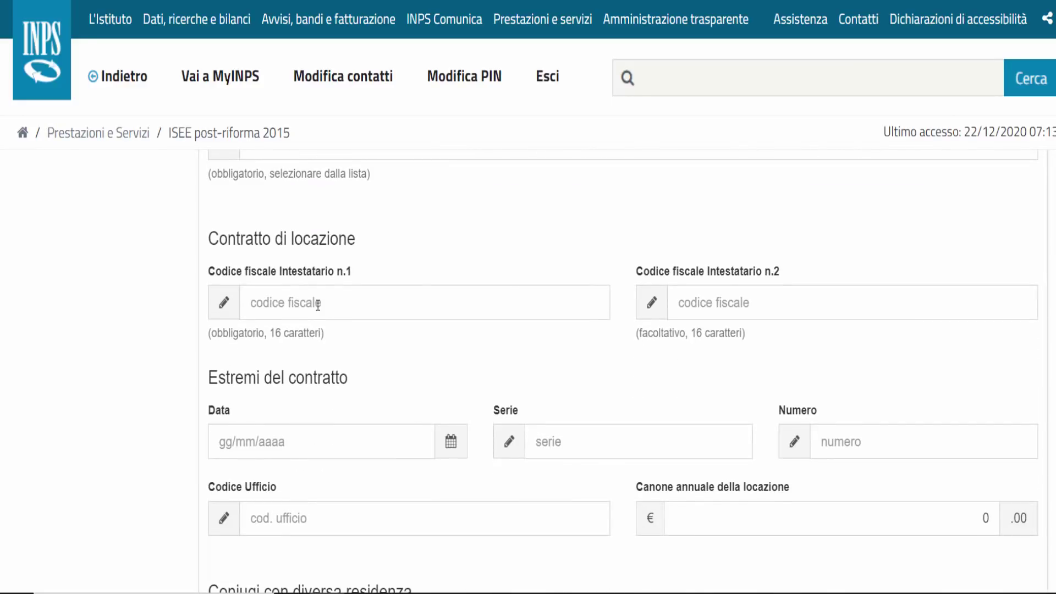
double_click(310, 275)
triple_click(310, 275)
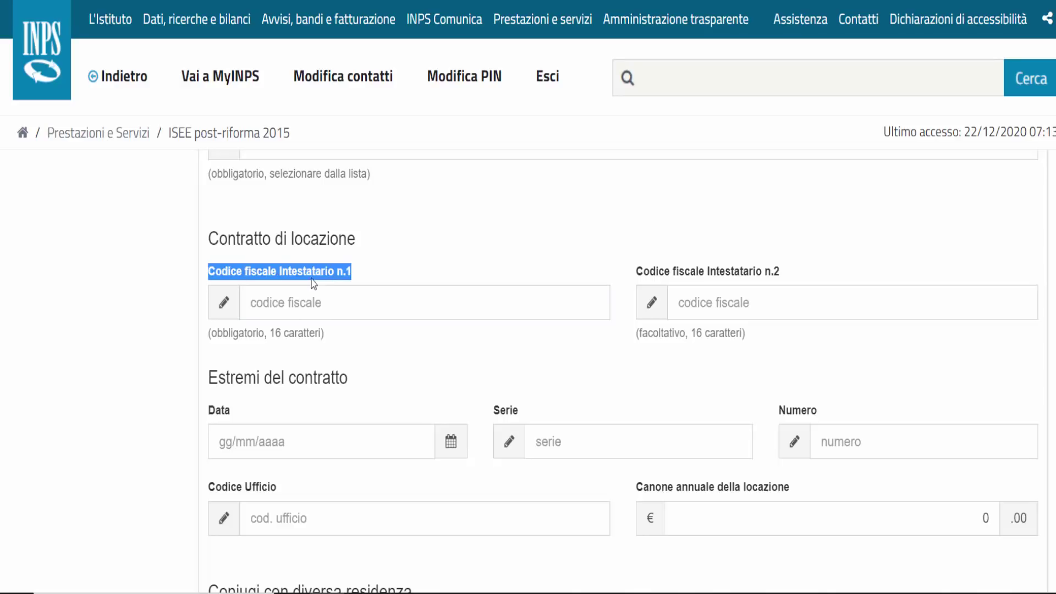
click(313, 304)
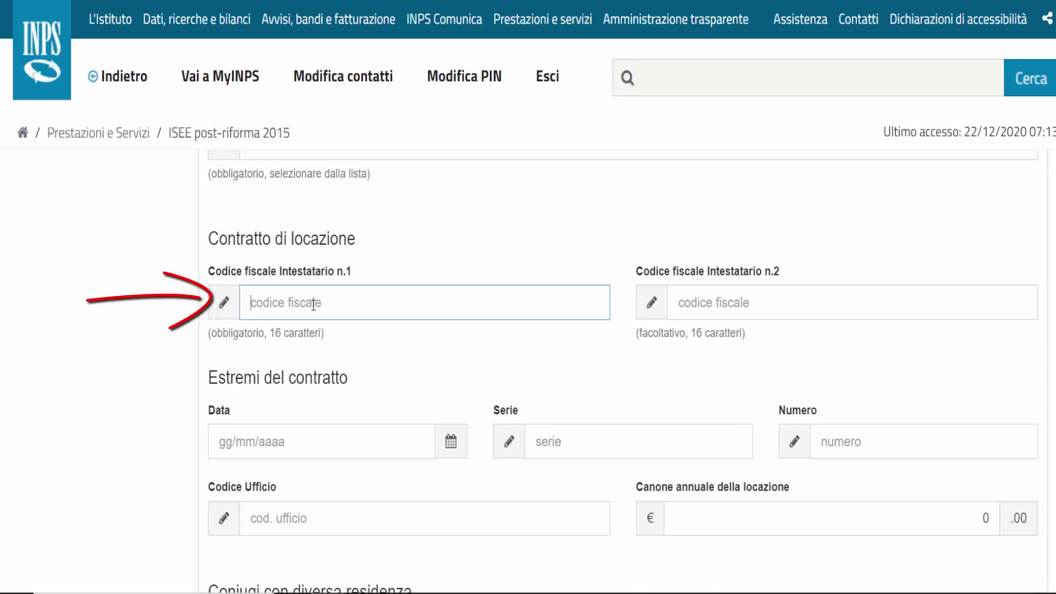
click(726, 303)
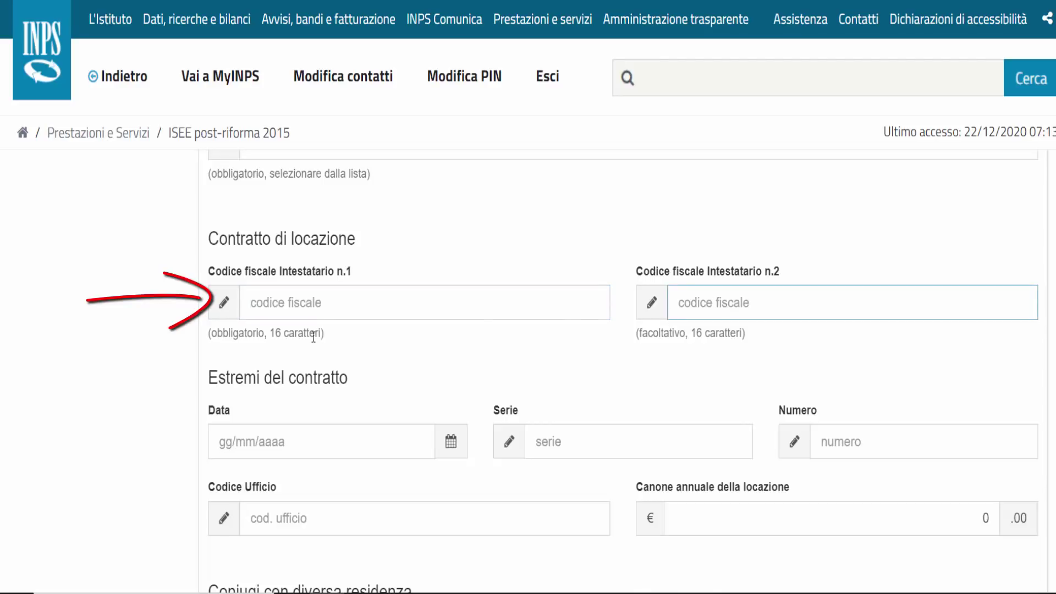
click(321, 303)
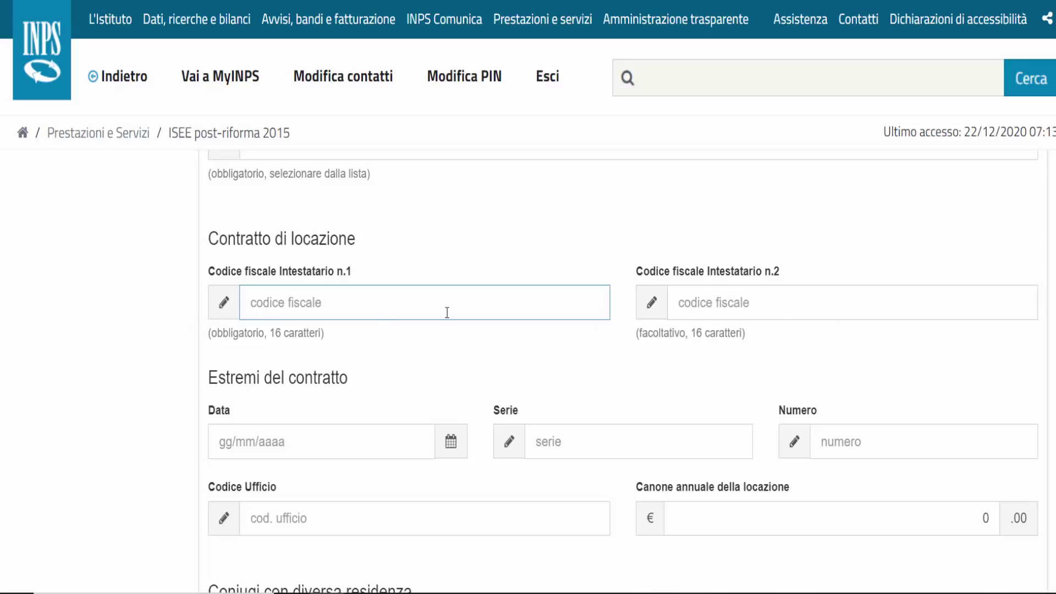
- Examine the Data, Serie, Numero and Codice Ufficio fields under Estremi del contratto
click(417, 383)
scroll(416, 383, down, 2)
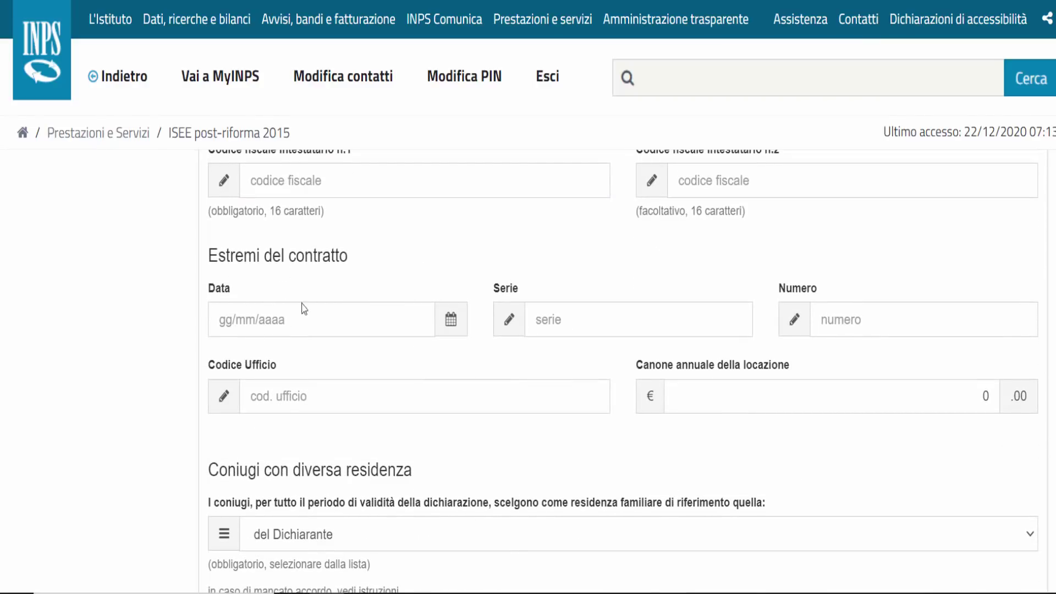
click(284, 315)
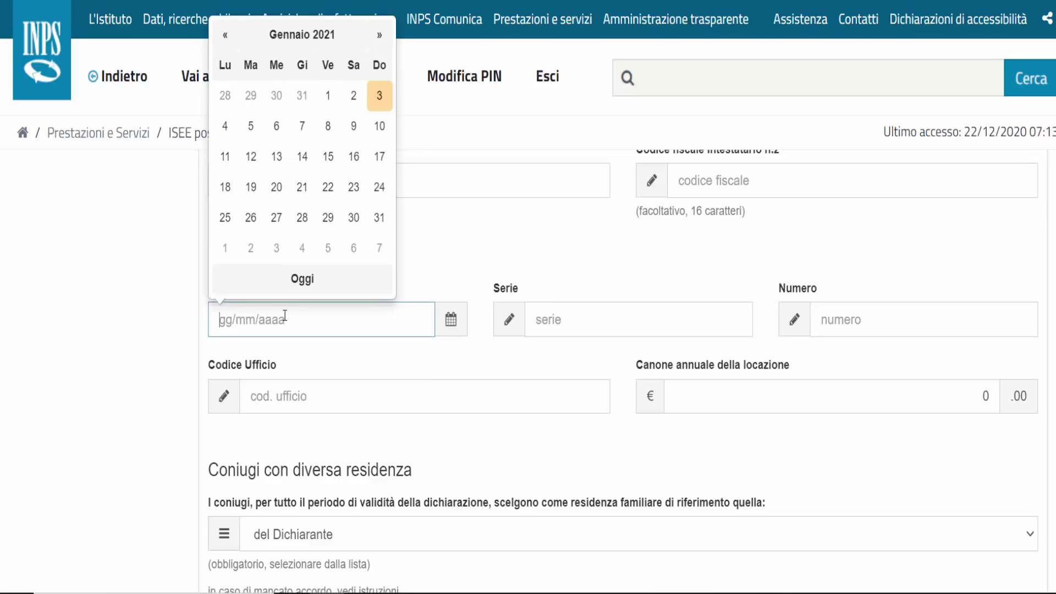
click(575, 323)
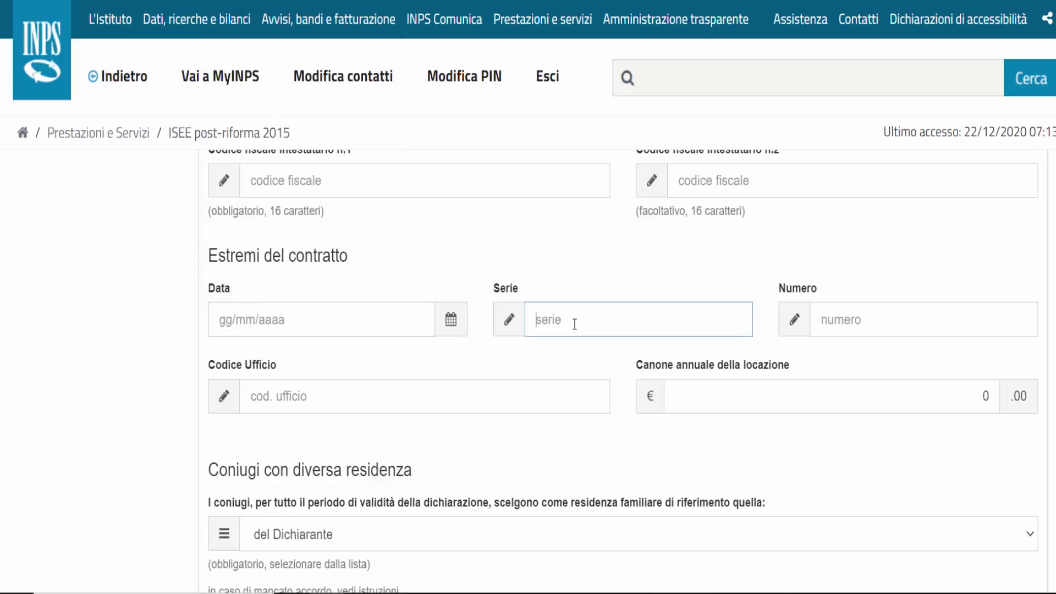
click(836, 325)
click(275, 407)
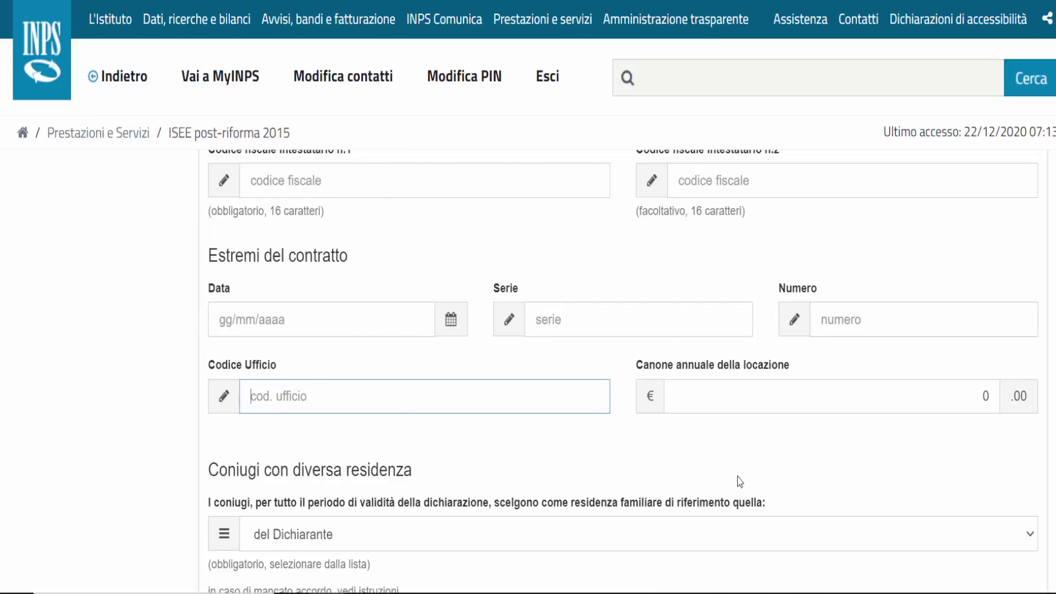
- Set Canone annuale della locazione to 4800 euros for the rental contract
click(719, 395)
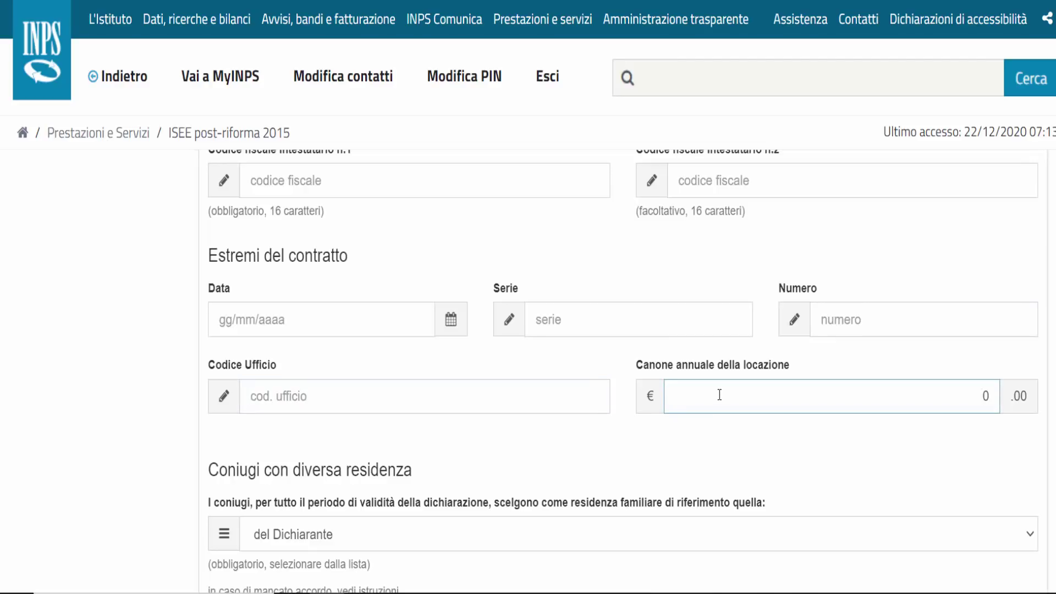
text(4800)
key(BackSpace)
click(922, 477)
- Keep "del Dichiarante" as the reference residence under Coniugi con diversa residenza, and save the household's residence data
scroll(919, 473, down, 3)
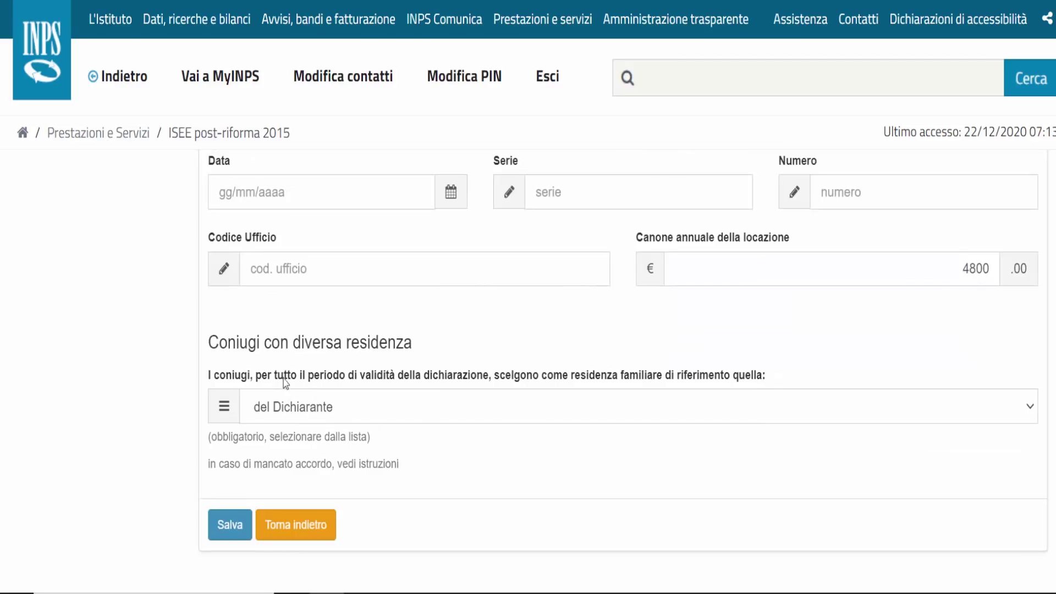
triple_click(294, 344)
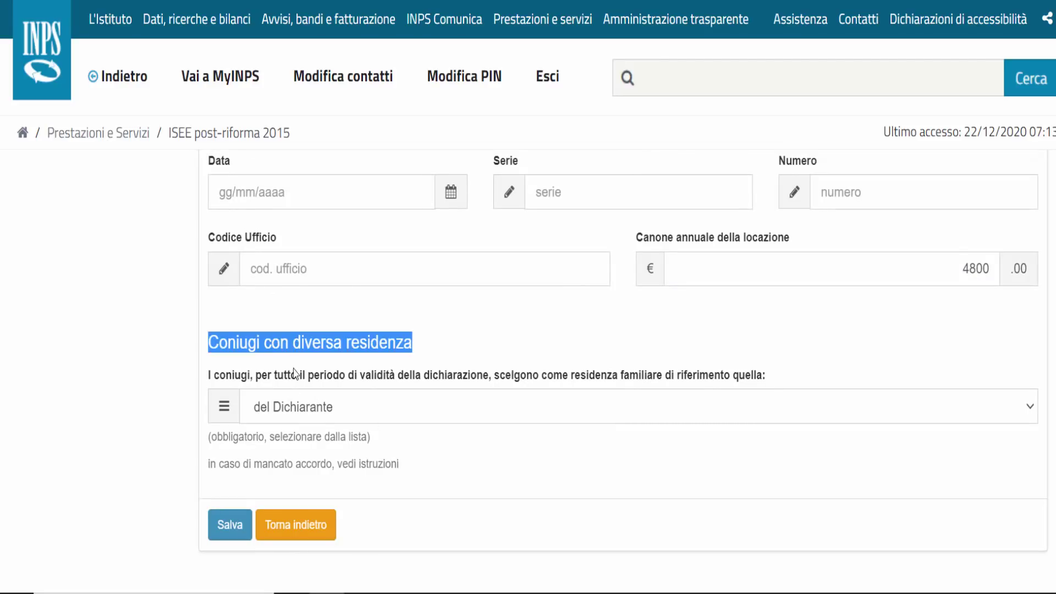
click(332, 421)
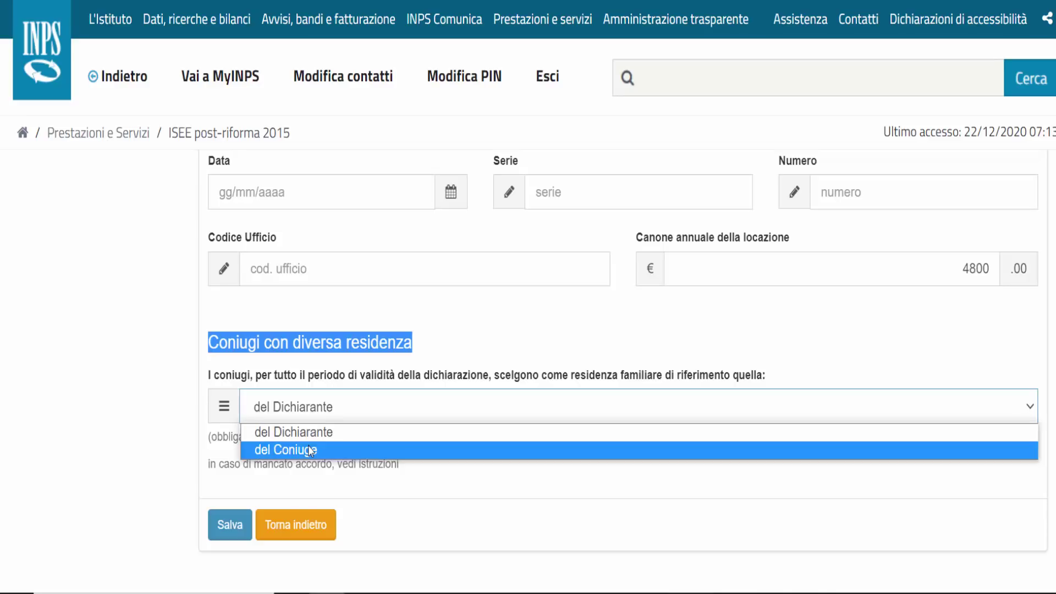
click(331, 410)
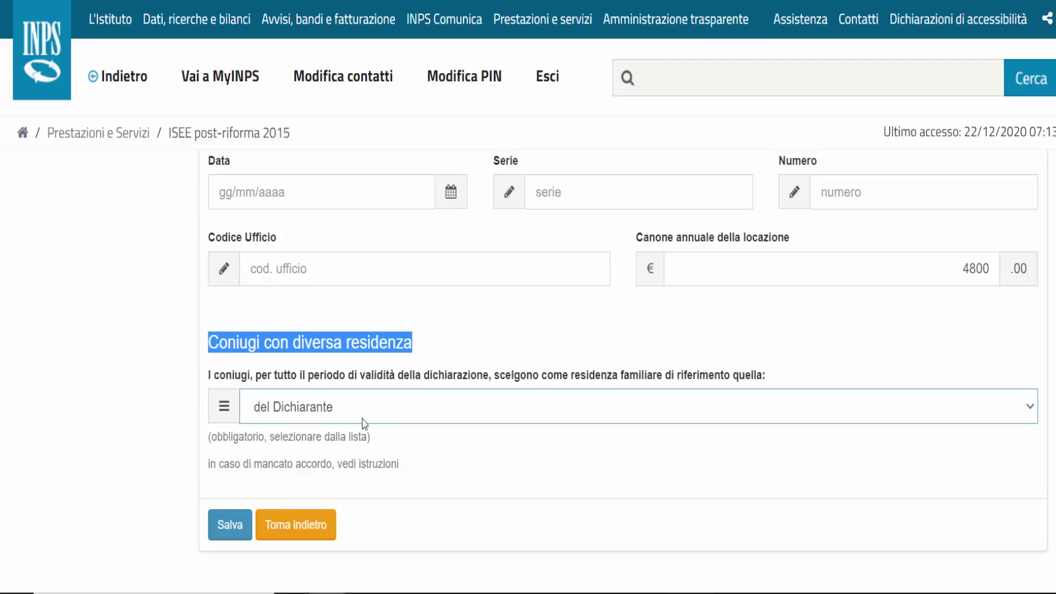
click(421, 448)
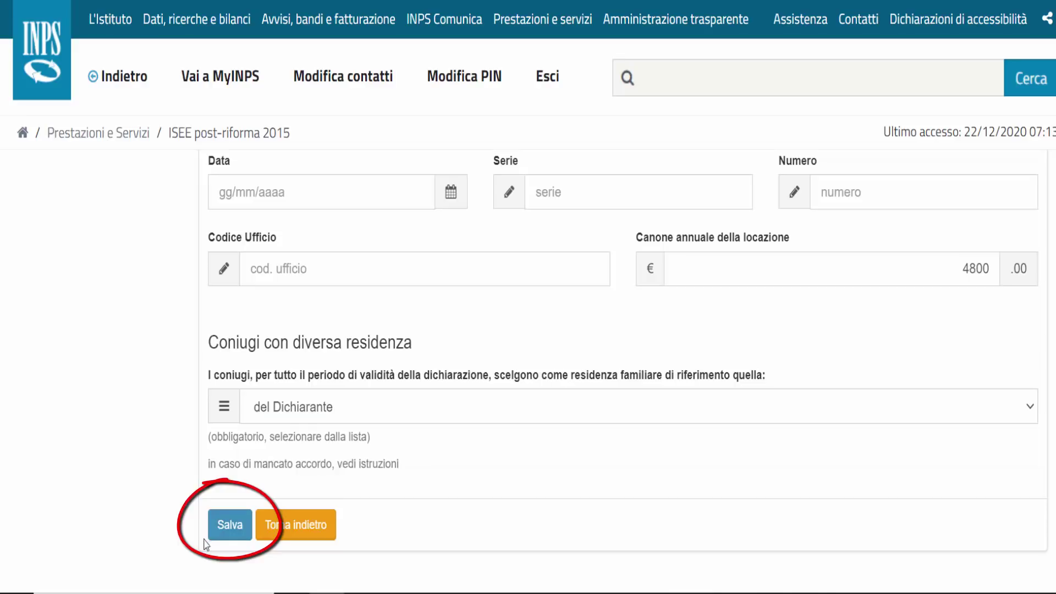
click(230, 529)
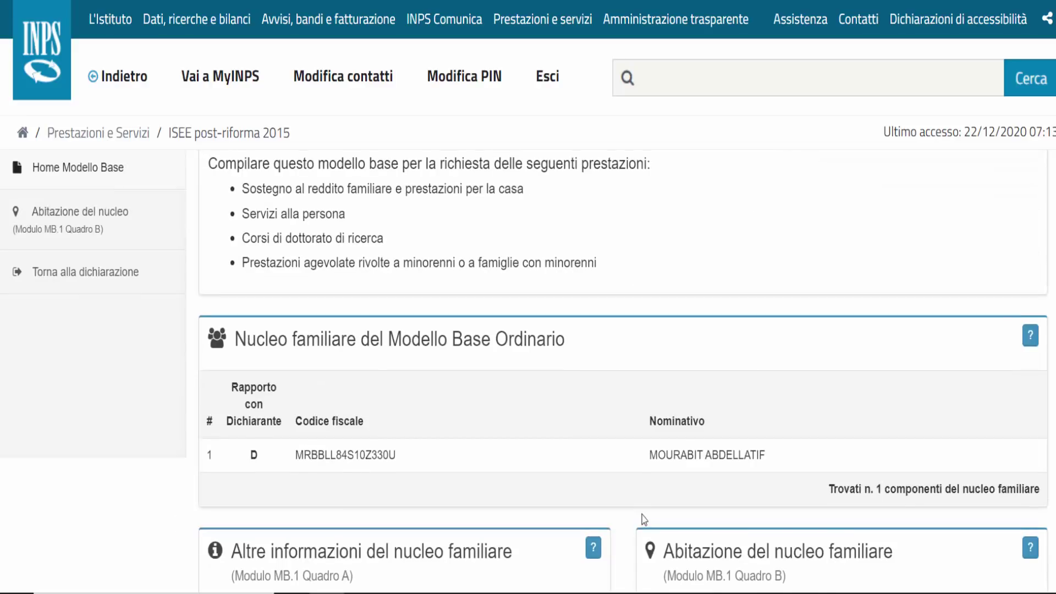
- Return from the base model to the declaration, and open Sottoscrizione della Dsu to check the signing date
click(99, 275)
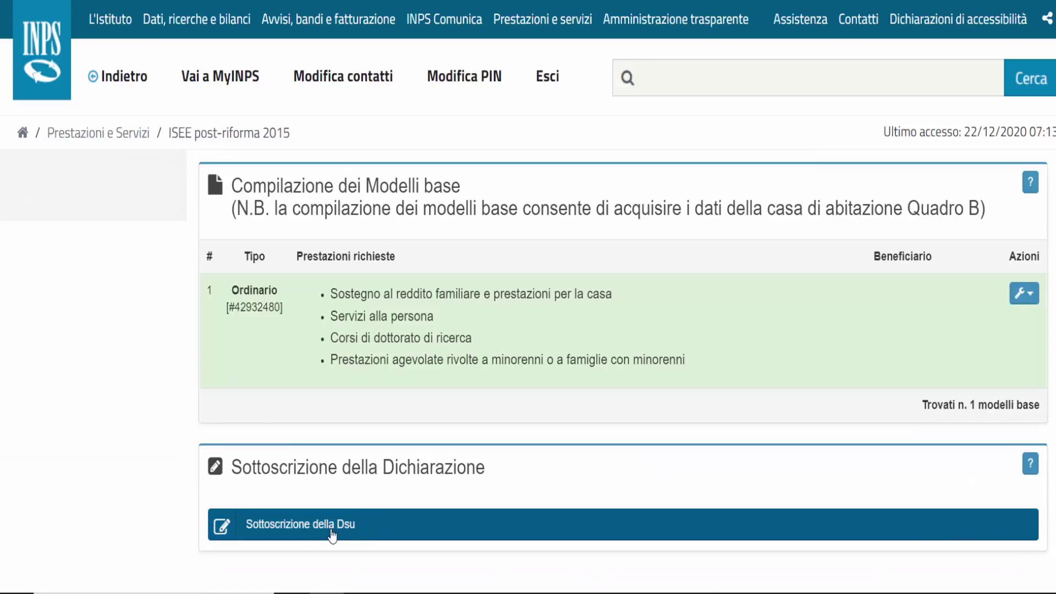
click(297, 532)
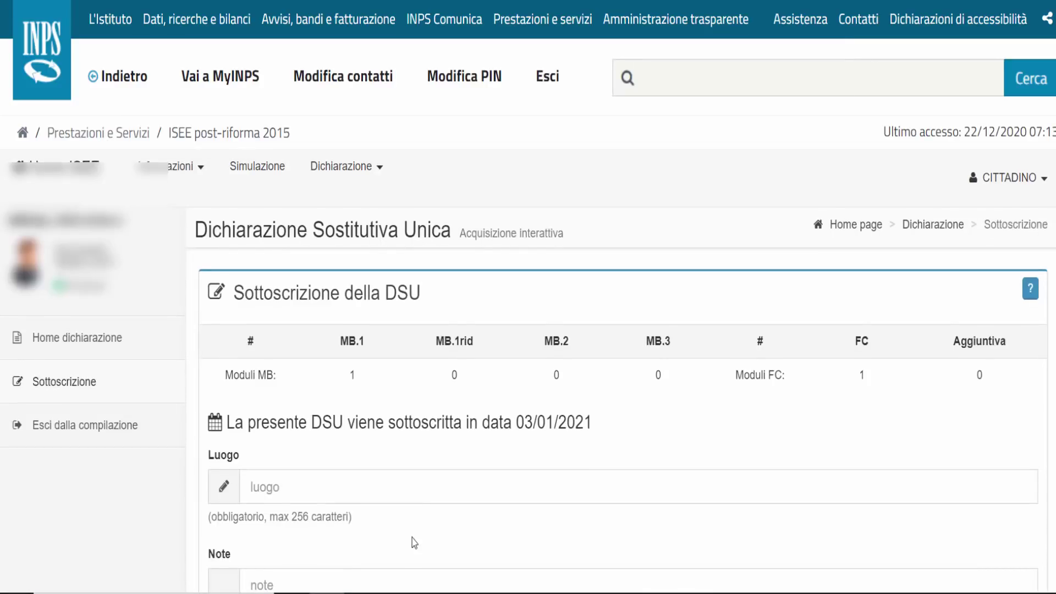
scroll(413, 541, down, 4)
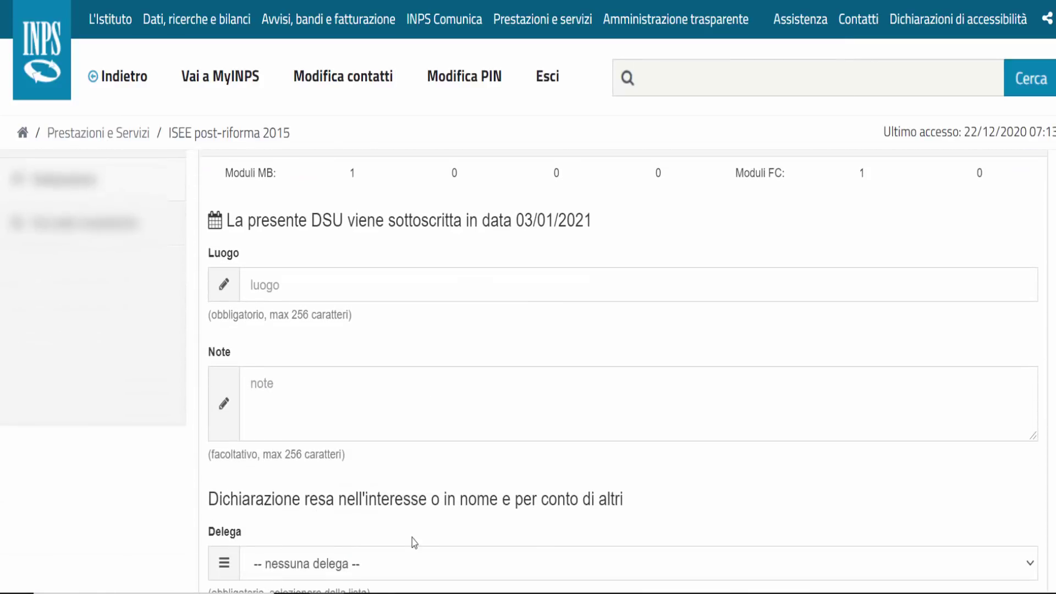
scroll(412, 539, down, 1)
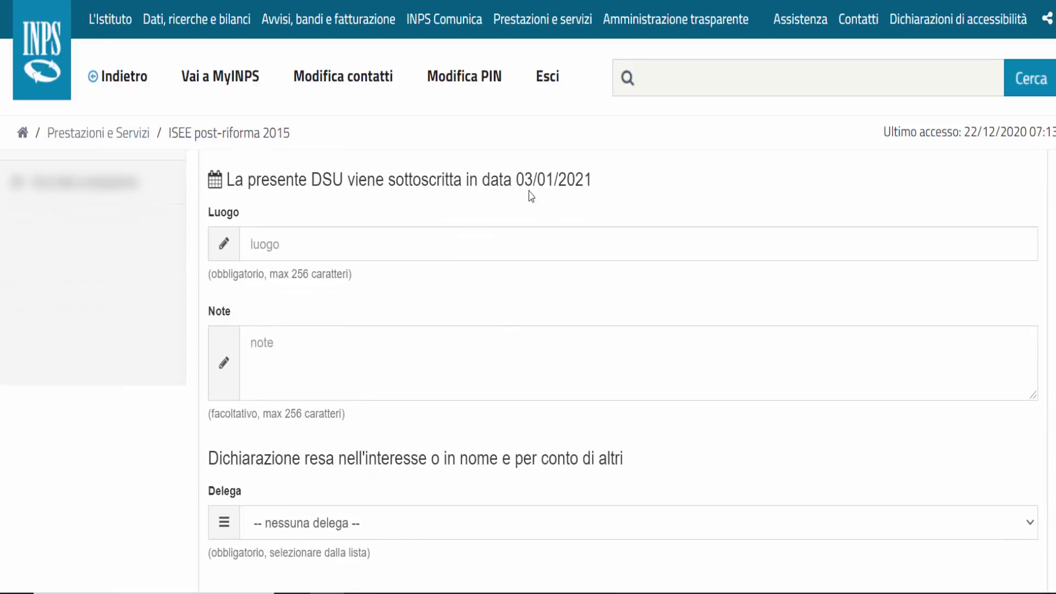
triple_click(513, 176)
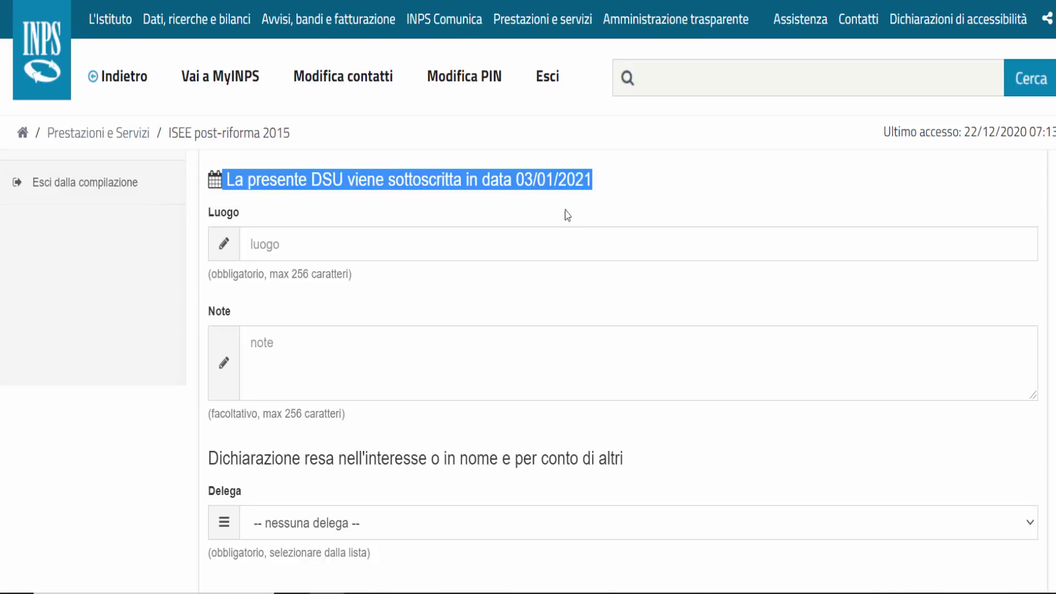
- Enter "civita castellana" as Luogo for signing the DSU
click(280, 249)
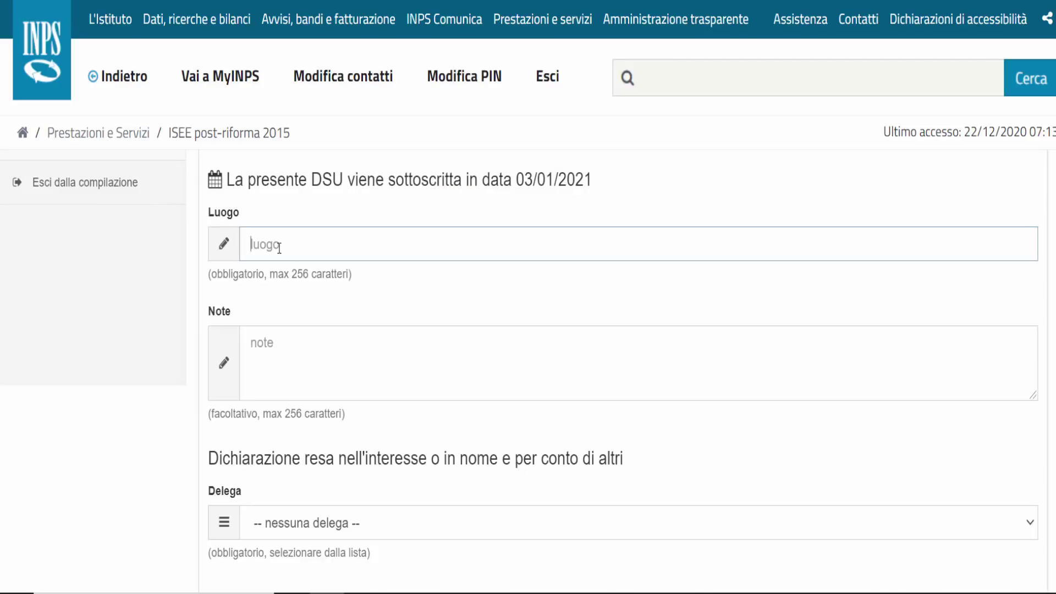
text(civitaca)
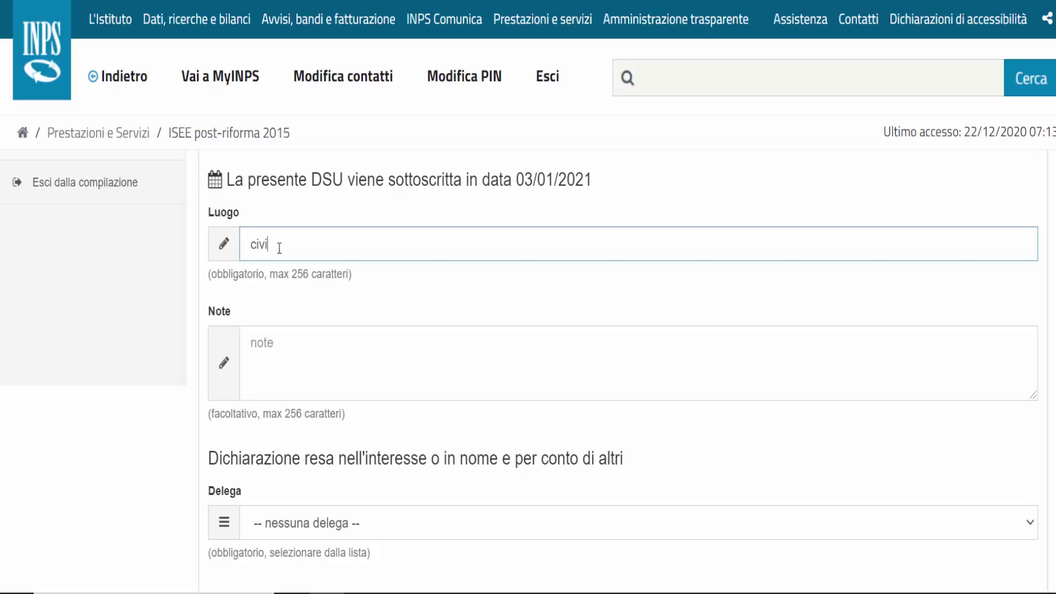
text(ellana)
click(283, 302)
- Check whether Note and Delega are mandatory, and review the certified e-mail option under Modalità di ritiro attestazione ISEE
triple_click(242, 414)
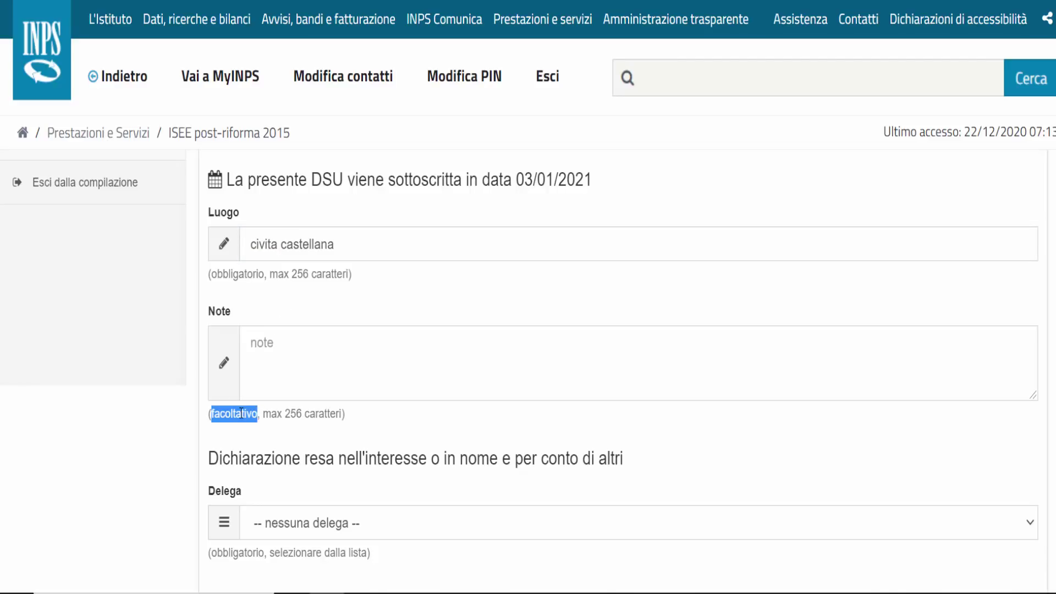
click(256, 556)
triple_click(256, 555)
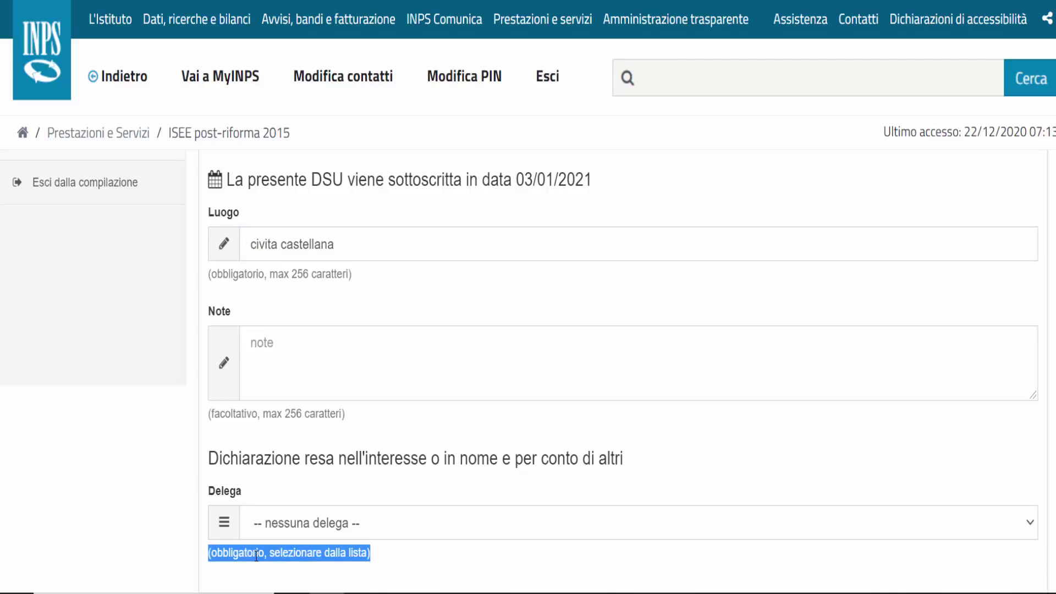
click(410, 568)
scroll(409, 567, down, 5)
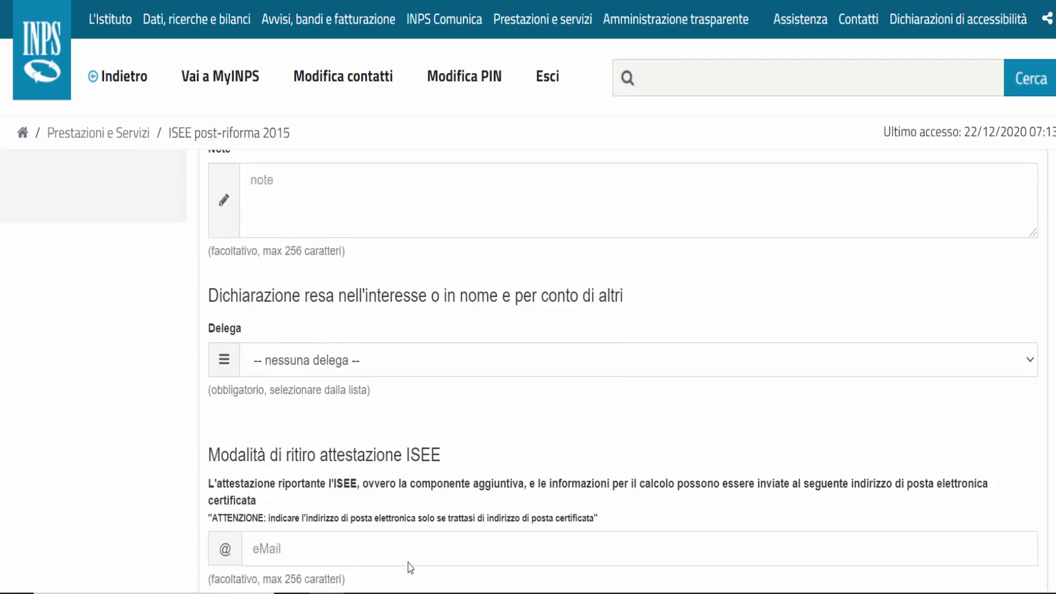
scroll(410, 567, down, 1)
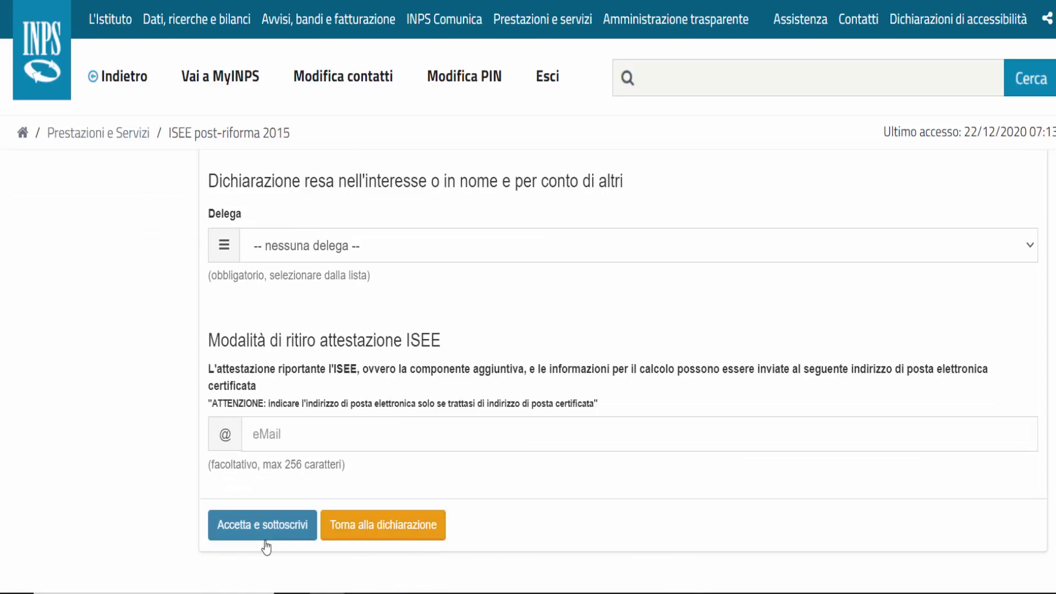